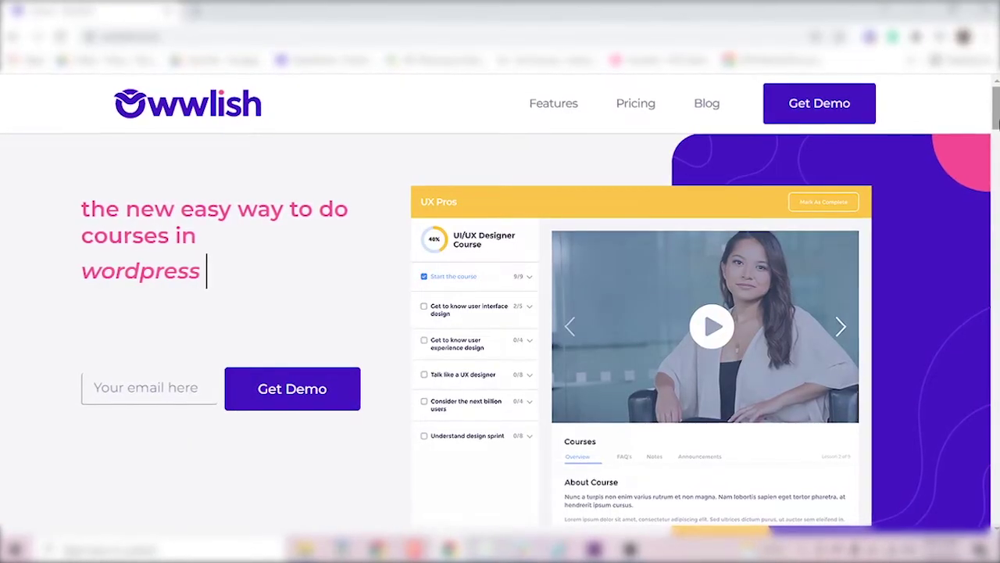
# Fill in the sign-up form with an e-mail address and password and submit it.
pyautogui.moveTo(995, 121); pyautogui.dragTo(996, 358)
pyautogui.scroll(-10, 500, 328)
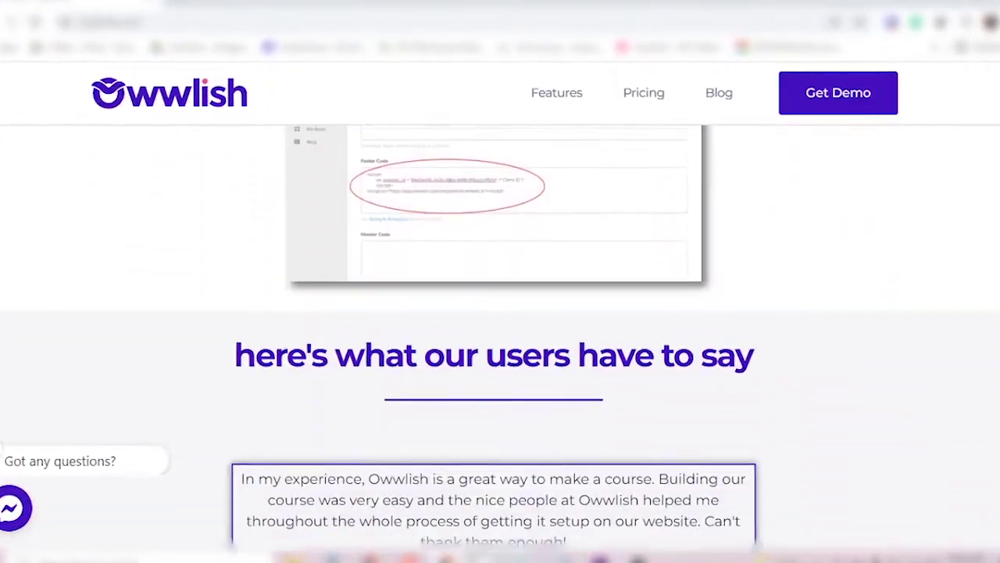
pyautogui.scroll(-5, 500, 313)
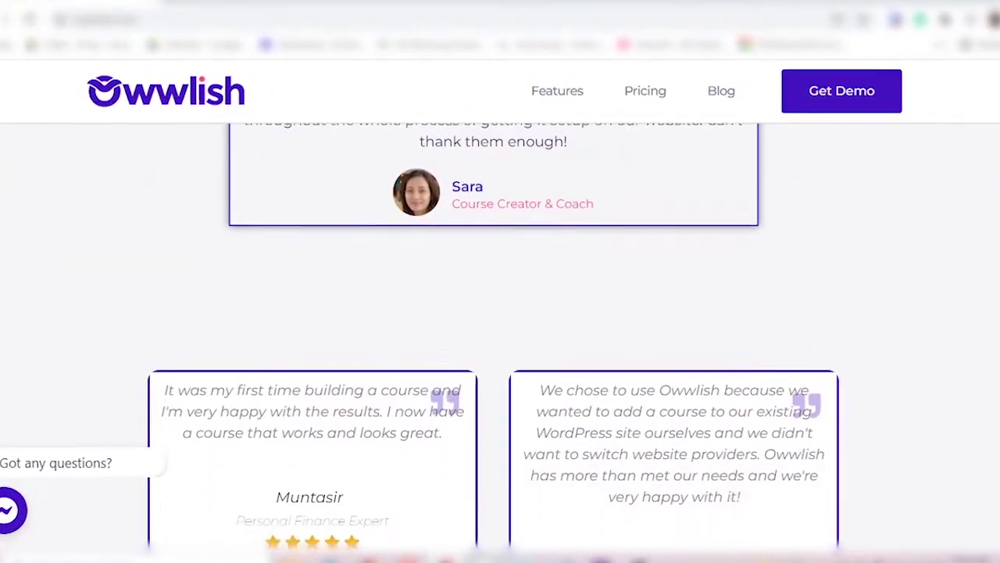
pyautogui.scroll(-4, 500, 313)
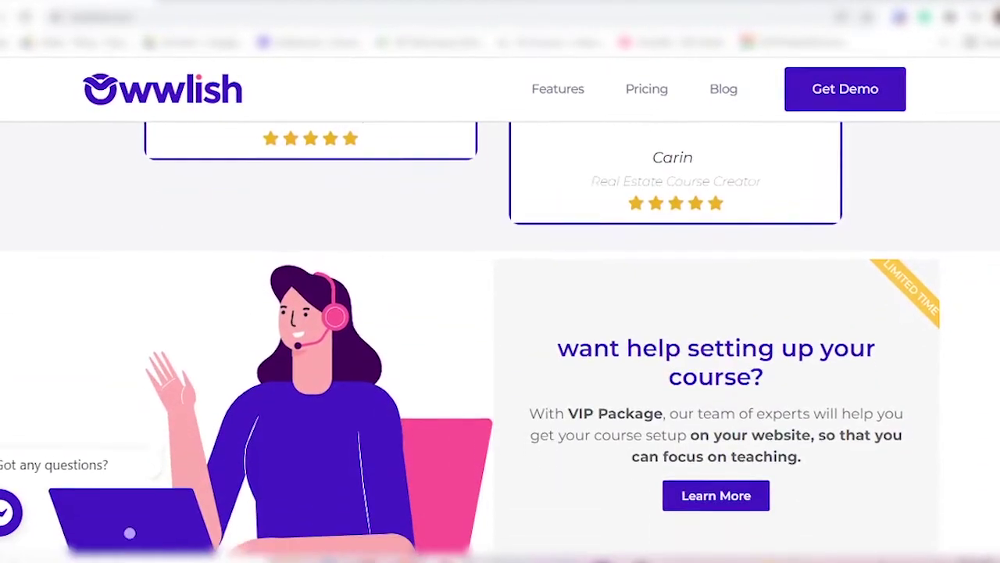
pyautogui.scroll(-3, 500, 313)
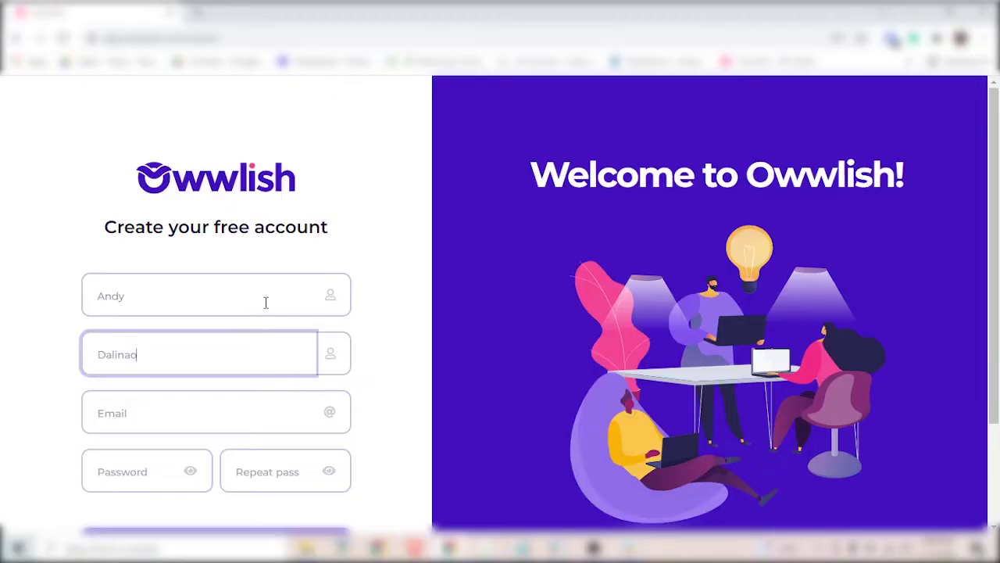
pyautogui.press('Tab')
pyautogui.scroll(-2, 234, 329)
pyautogui.click(152, 343)
pyautogui.write('*************')
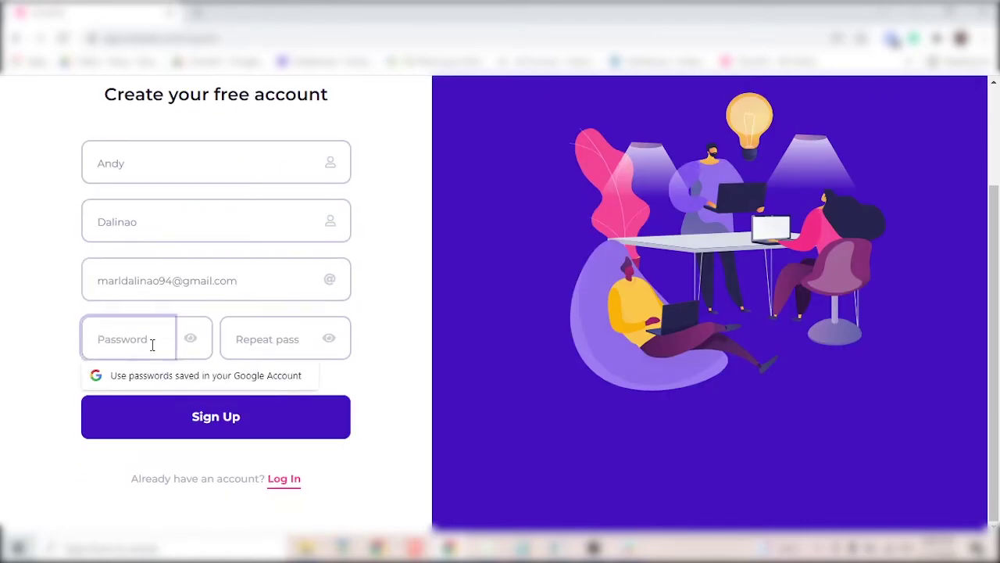
pyautogui.press('Tab')
pyautogui.click(216, 416)
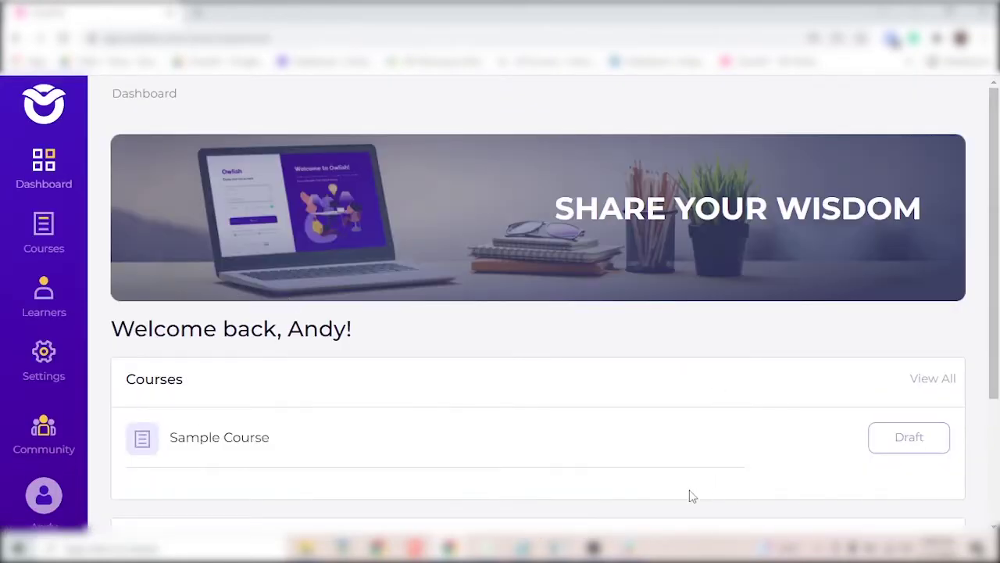
# Look over the new dashboard's Learners page and the Settings menu.
pyautogui.scroll(-2, 615, 473)
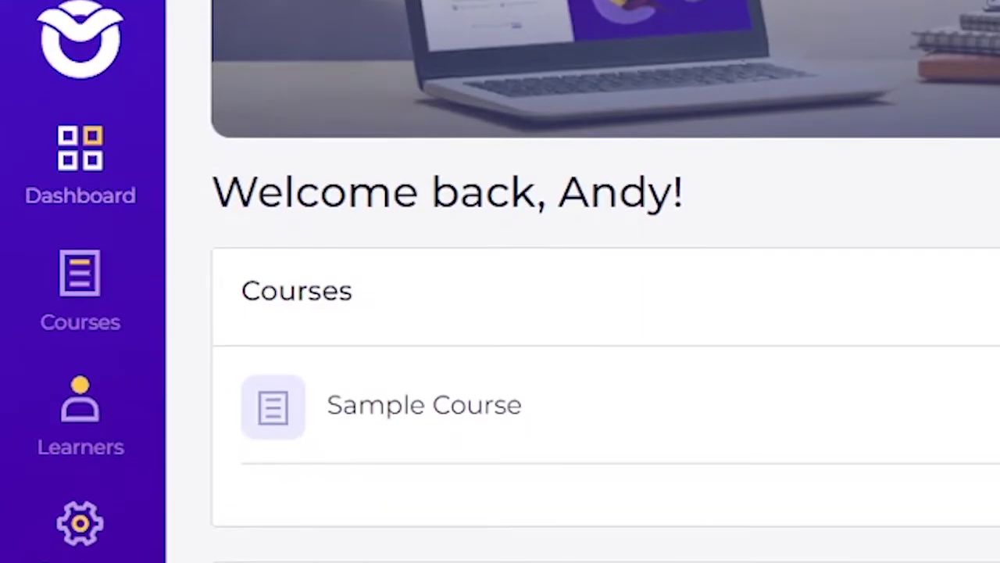
pyautogui.scroll(2, 606, 312)
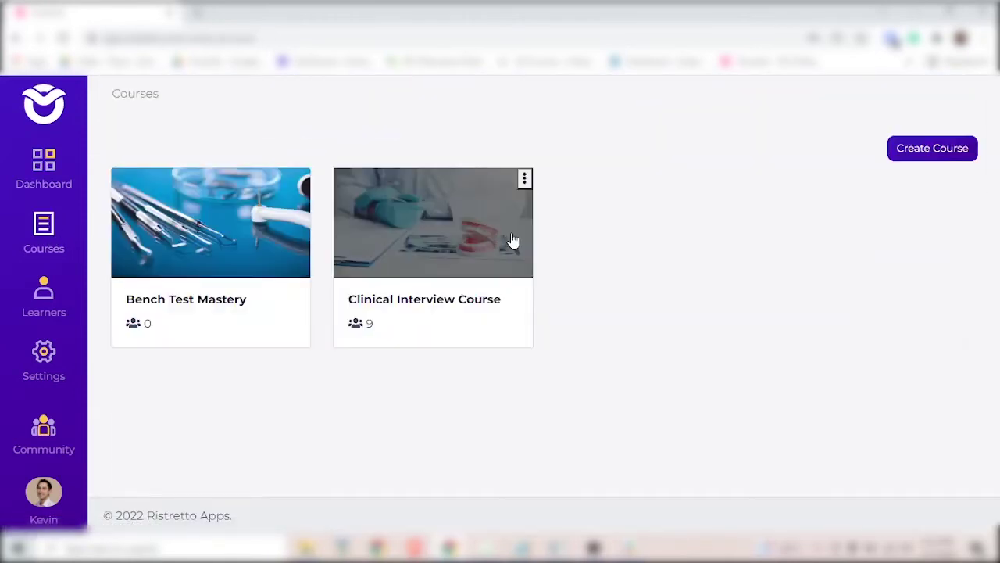
pyautogui.click(39, 298)
pyautogui.scroll(-2, 550, 295)
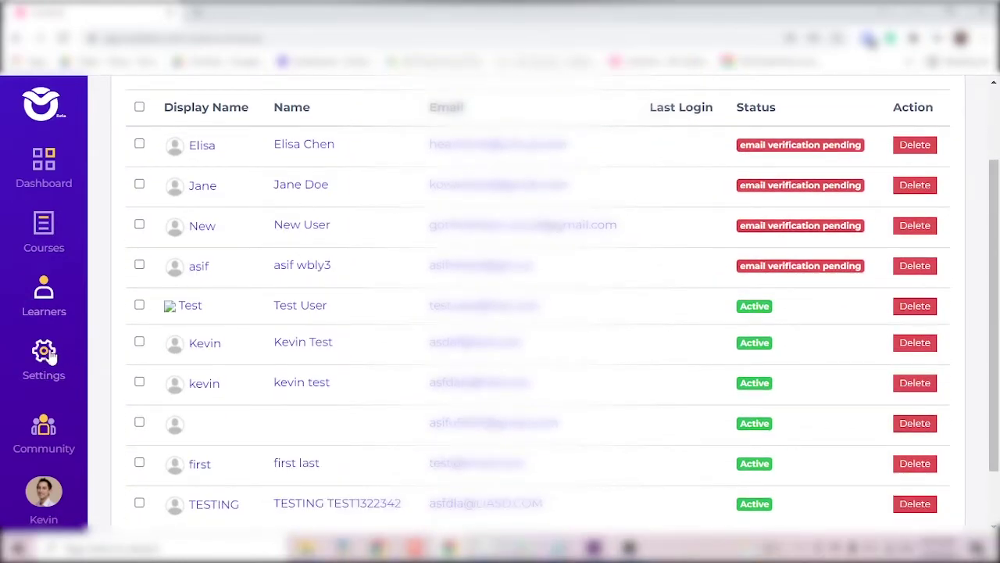
pyautogui.click(45, 356)
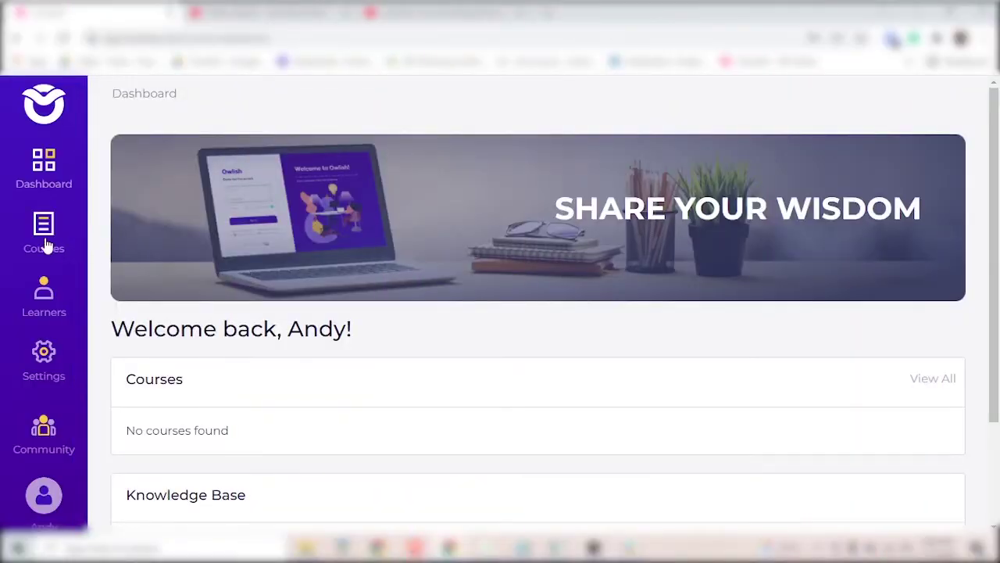
# From the Courses page, create and save a new course called 'Sample Course'.
pyautogui.click(41, 236)
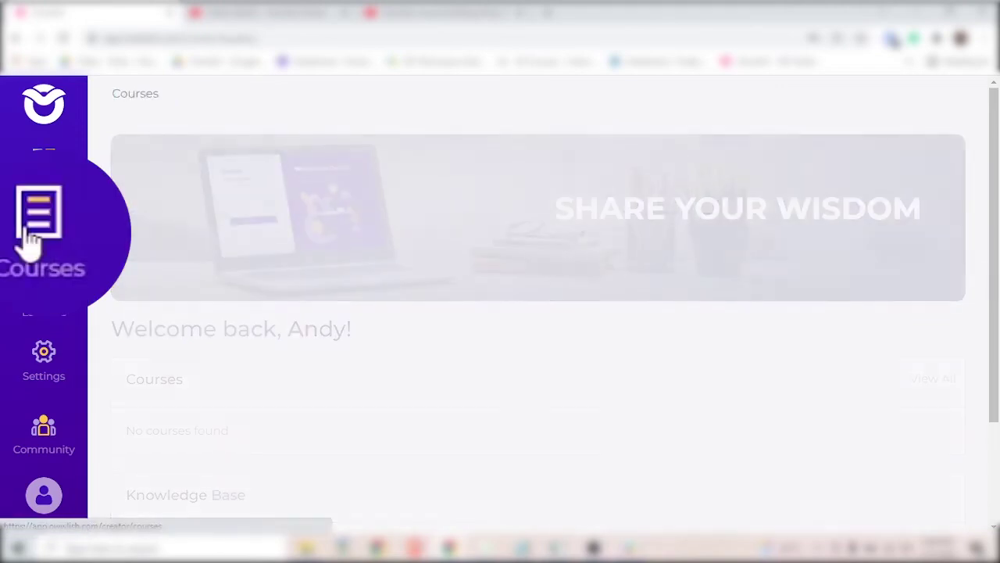
pyautogui.scroll(-1, 500, 352)
pyautogui.click(539, 467)
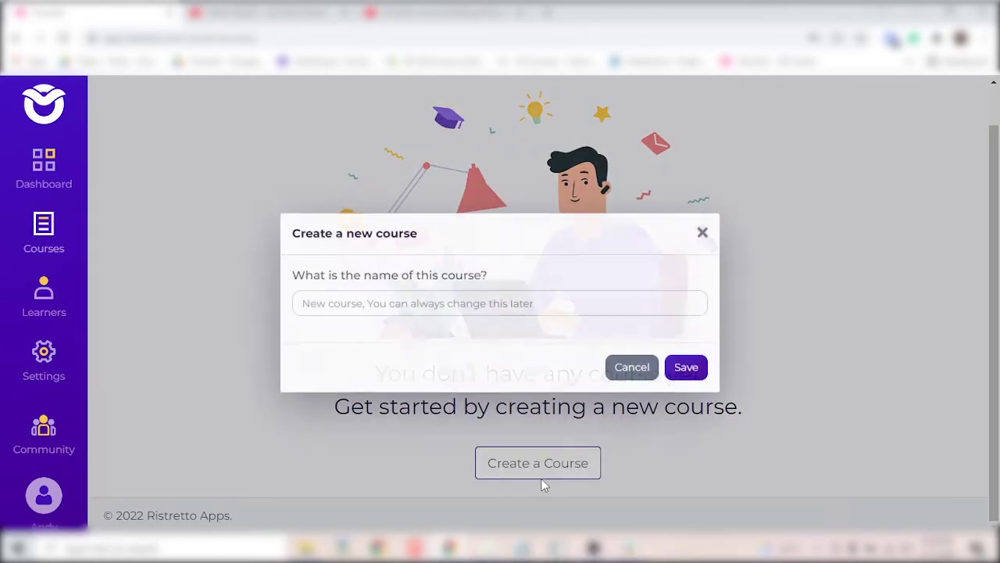
pyautogui.write('Sample Course')
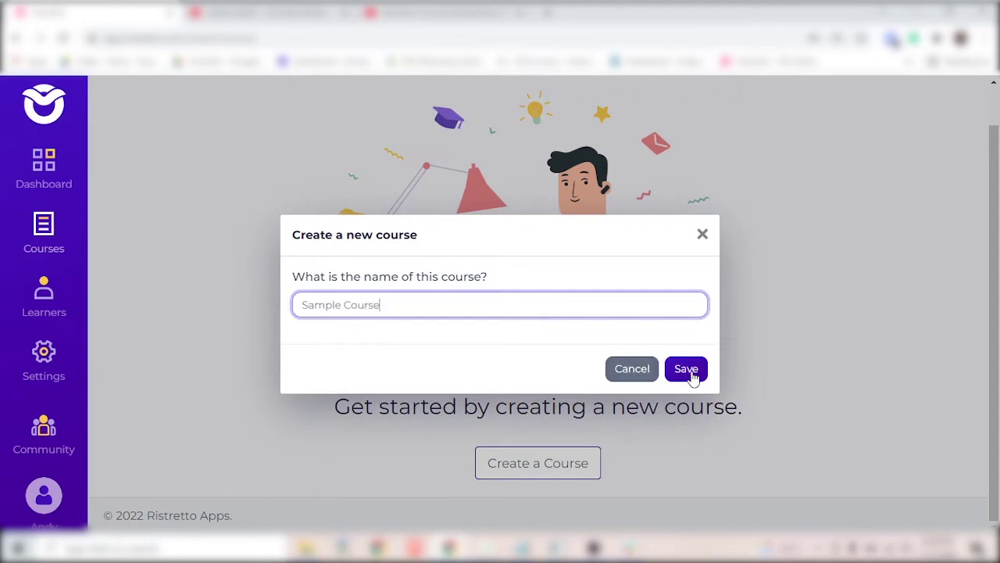
pyautogui.click(687, 369)
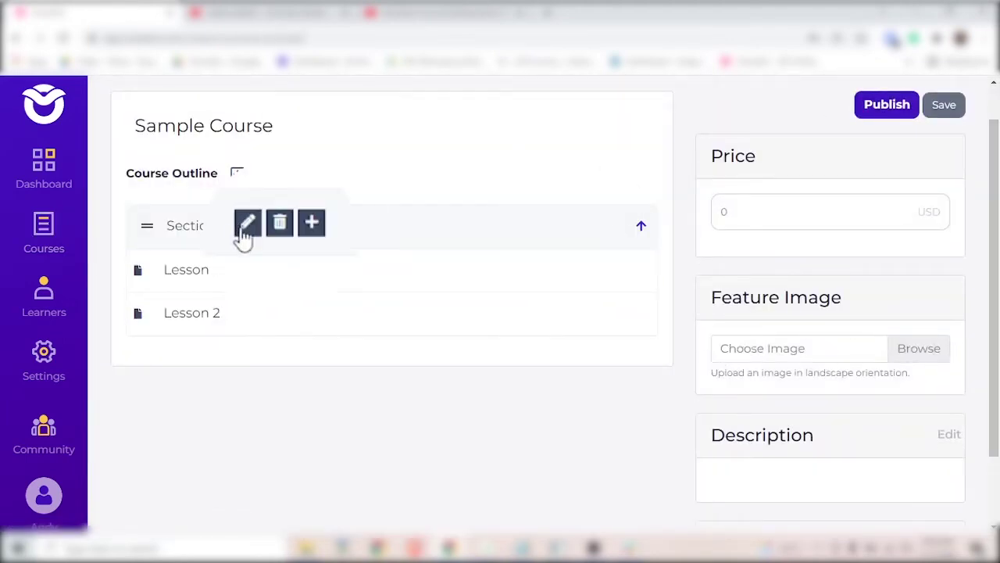
# Rename the first section to 'Chapter 1 - Section 1'.
pyautogui.click(248, 231)
pyautogui.write('Chapter 1 - Section 1')
pyautogui.press('Return')
pyautogui.click(168, 269)
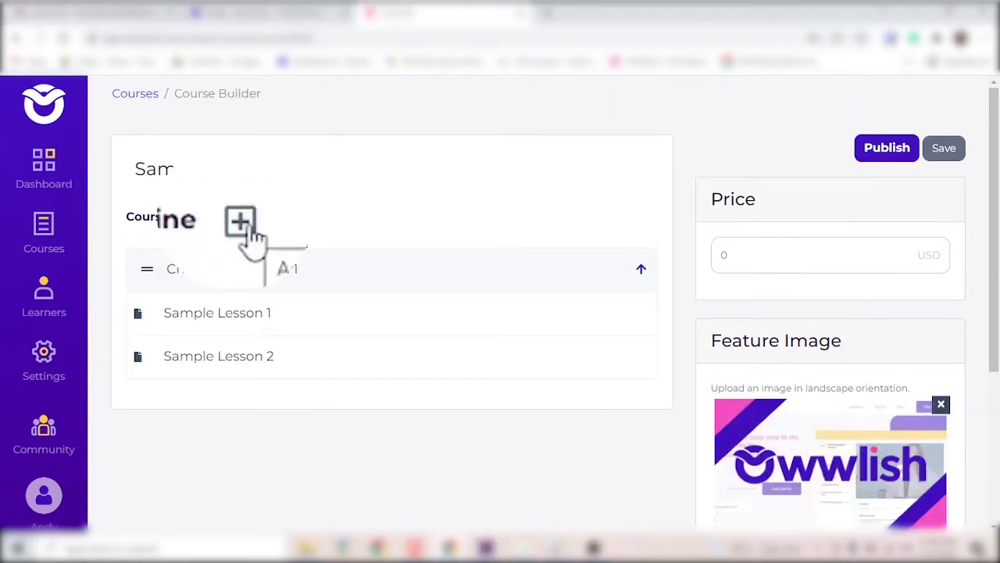
# Add Sample Section 2 to the outline and give it a new lesson.
pyautogui.click(238, 218)
pyautogui.scroll(-1, 375, 289)
pyautogui.scroll(-3, 375, 289)
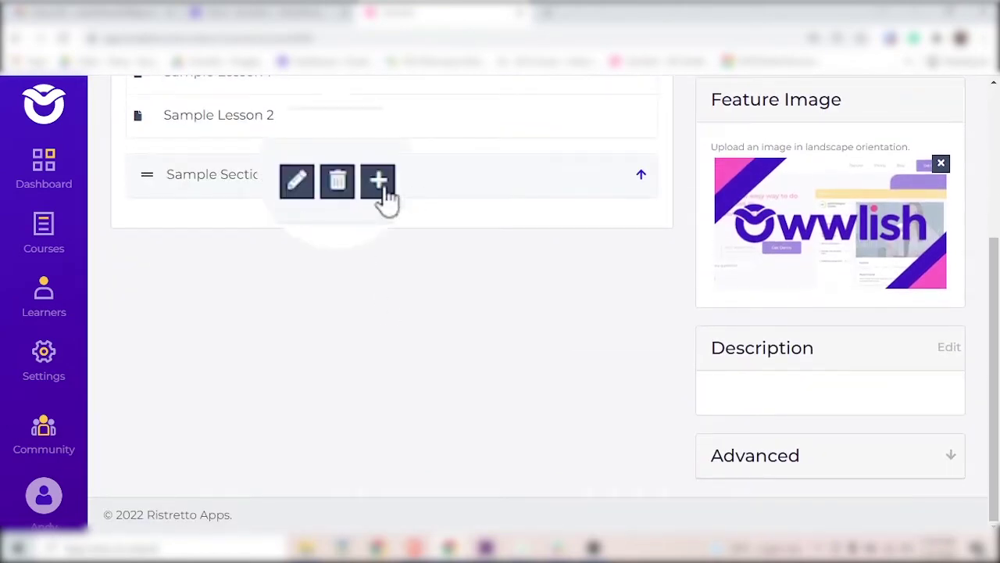
pyautogui.click(380, 185)
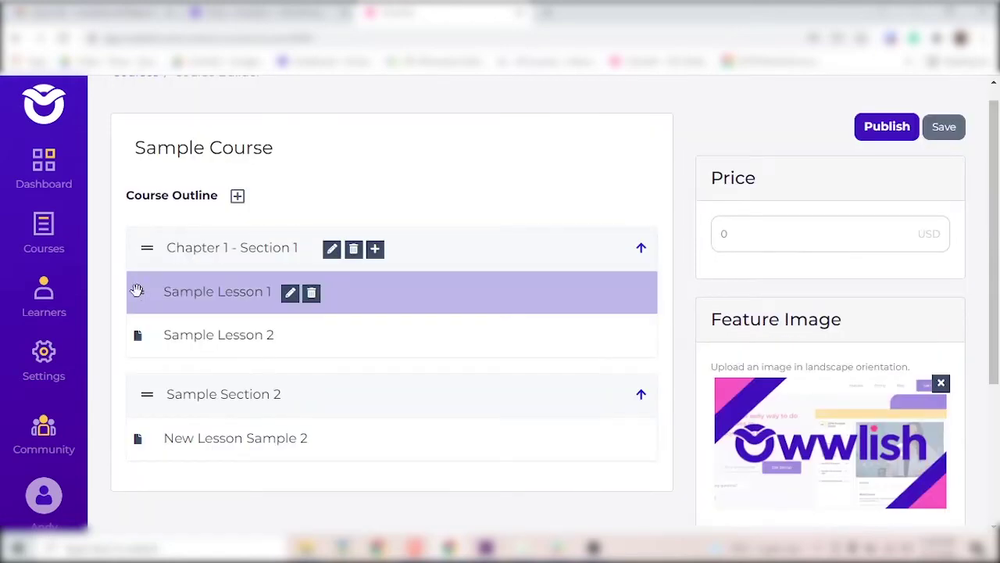
# Move Sample Lesson 1 into Sample Section 2, keeping Chapter 1 - Section 1 at the top.
pyautogui.moveTo(137, 291); pyautogui.dragTo(132, 437)
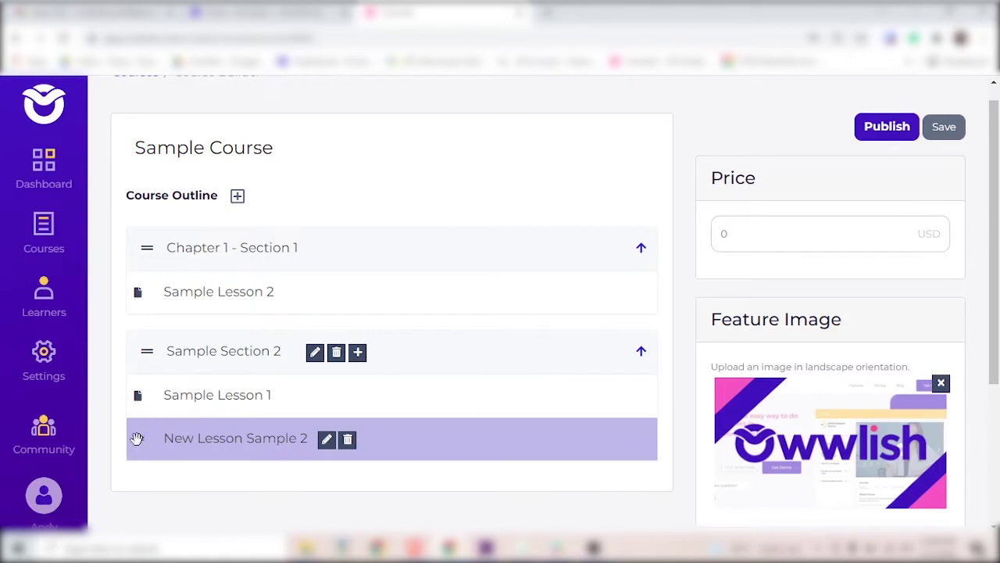
pyautogui.moveTo(147, 247); pyautogui.dragTo(163, 466)
pyautogui.moveTo(149, 395); pyautogui.dragTo(212, 230)
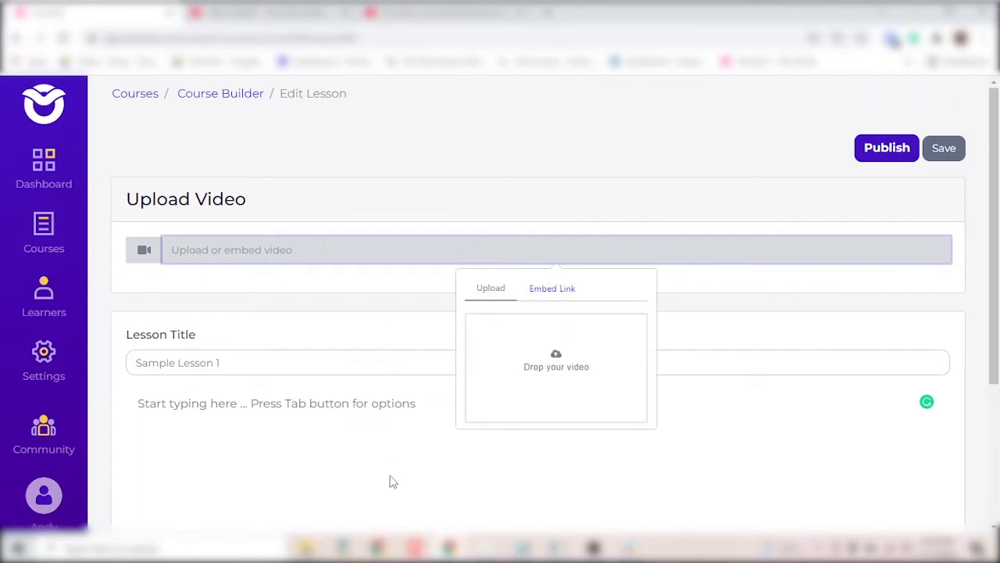
# Switch the lesson's video option from file upload to Embed Link.
pyautogui.click(547, 382)
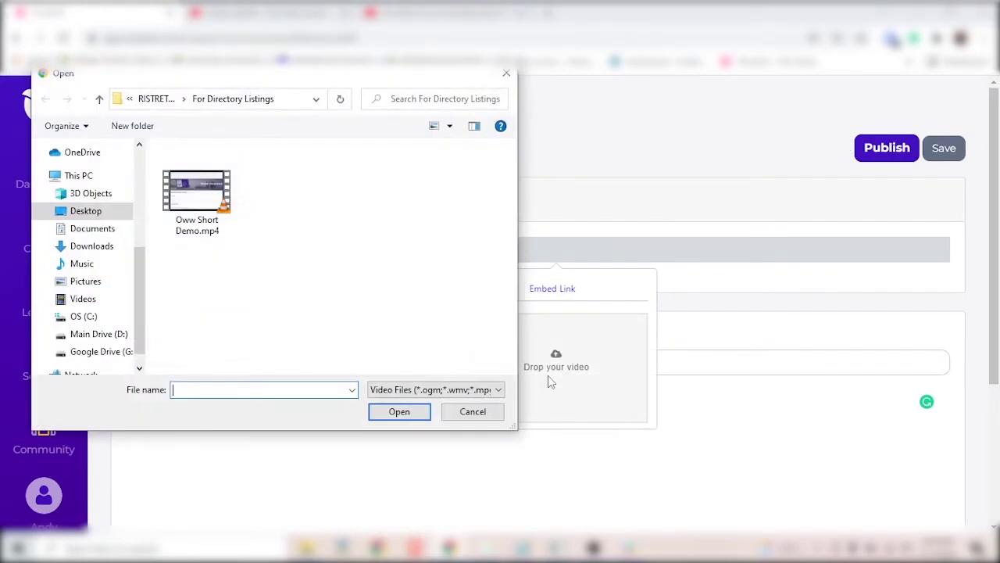
pyautogui.press('Escape')
pyautogui.click(555, 288)
# Copy the YouTube demo video's URL and embed it in the lesson.
pyautogui.click(437, 13)
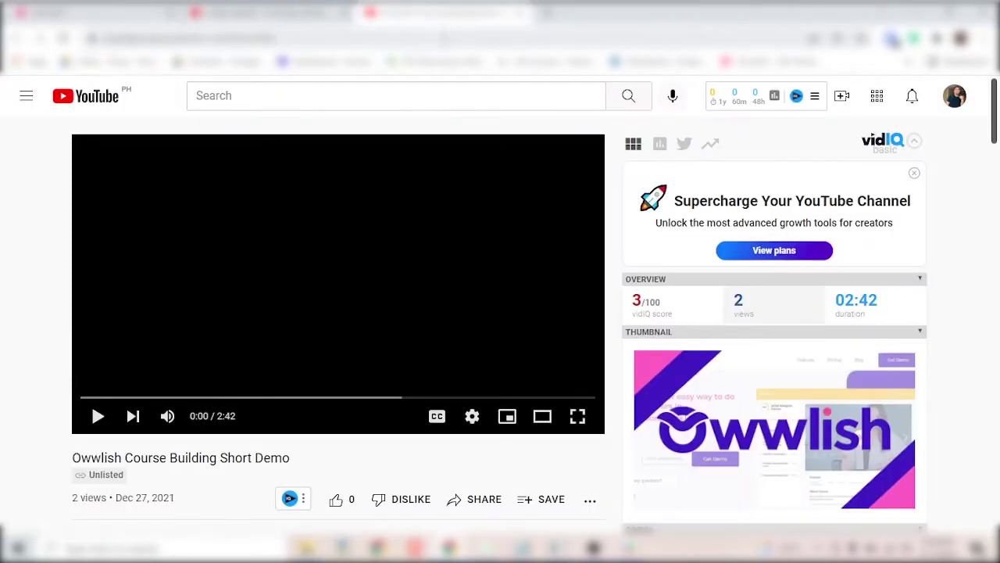
pyautogui.click(188, 38)
pyautogui.hotkey('ctrl', 'c')
pyautogui.click(47, 14)
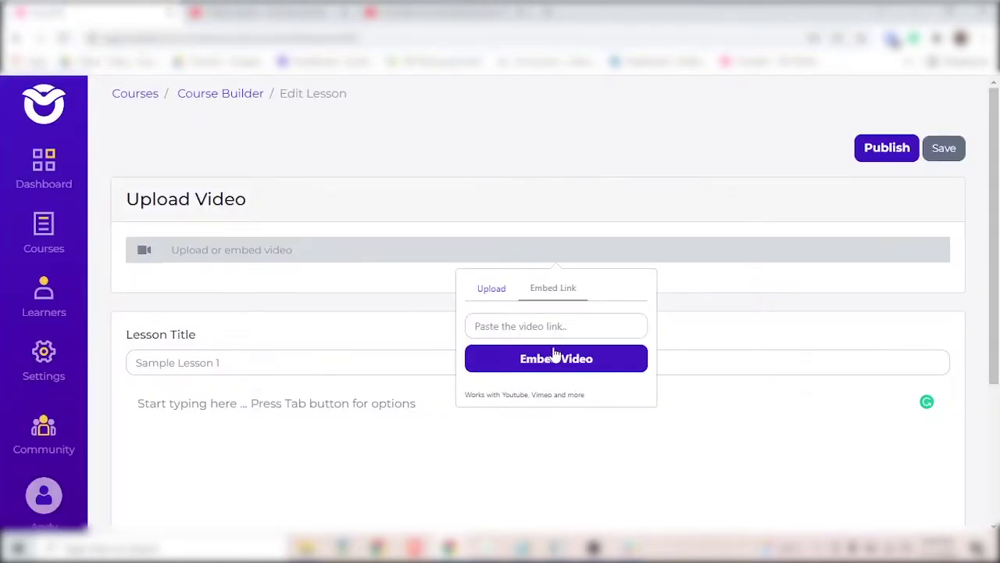
pyautogui.click(553, 328)
pyautogui.hotkey('ctrl', 'v')
pyautogui.click(553, 360)
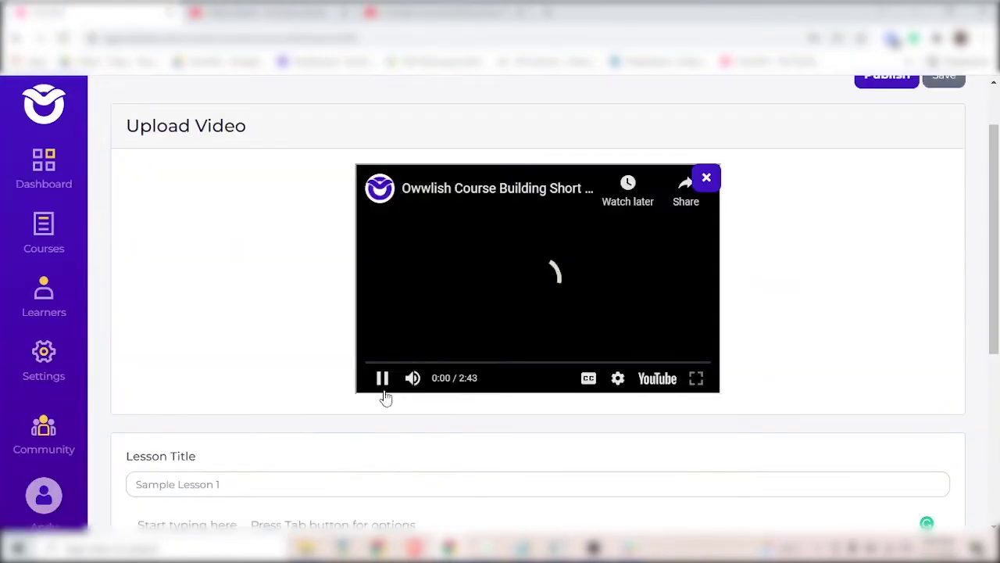
# Add an image block showing Owl Purple Icon.png to the lesson body.
pyautogui.scroll(-2, 383, 394)
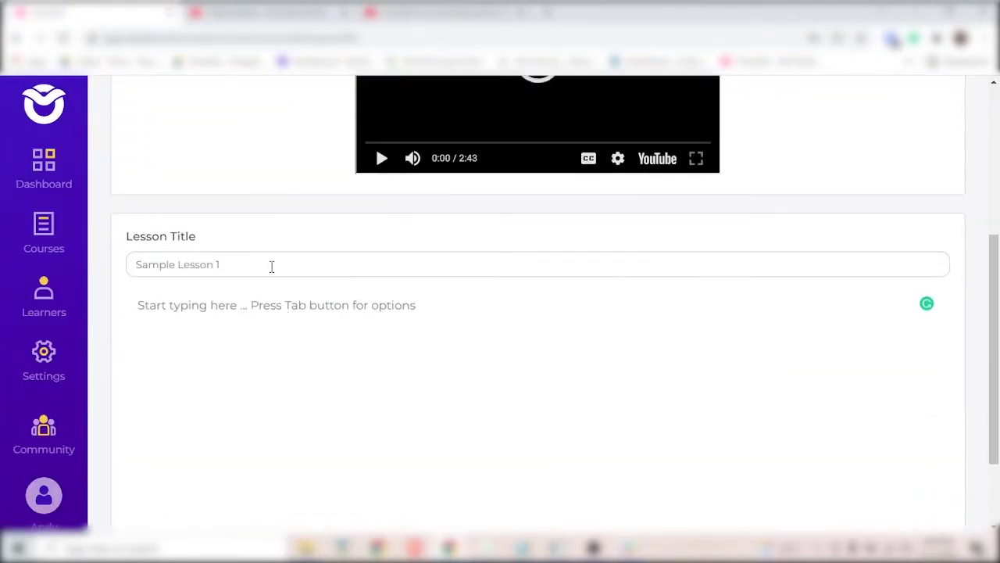
pyautogui.click(273, 314)
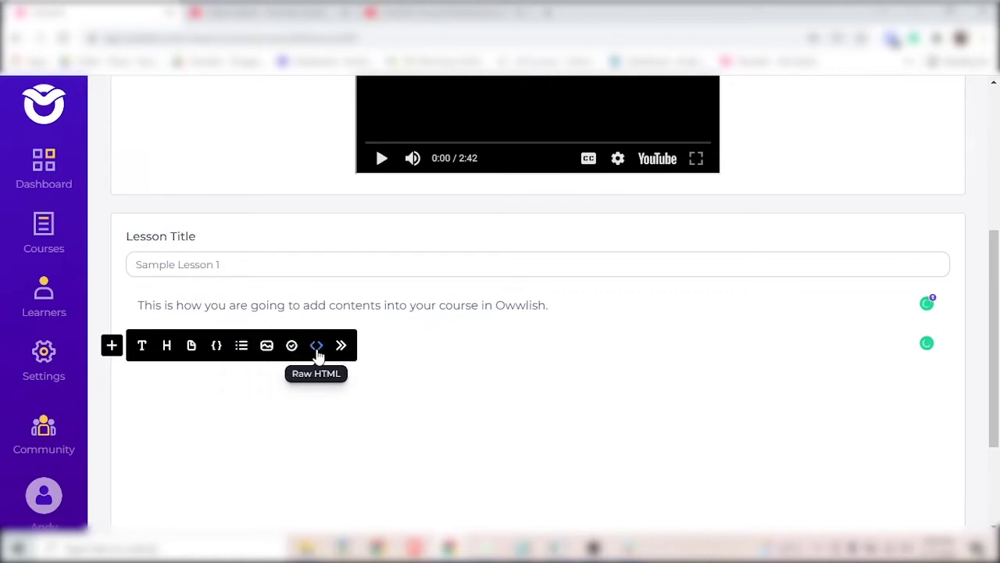
pyautogui.click(267, 346)
pyautogui.click(274, 356)
pyautogui.click(369, 184)
pyautogui.click(400, 411)
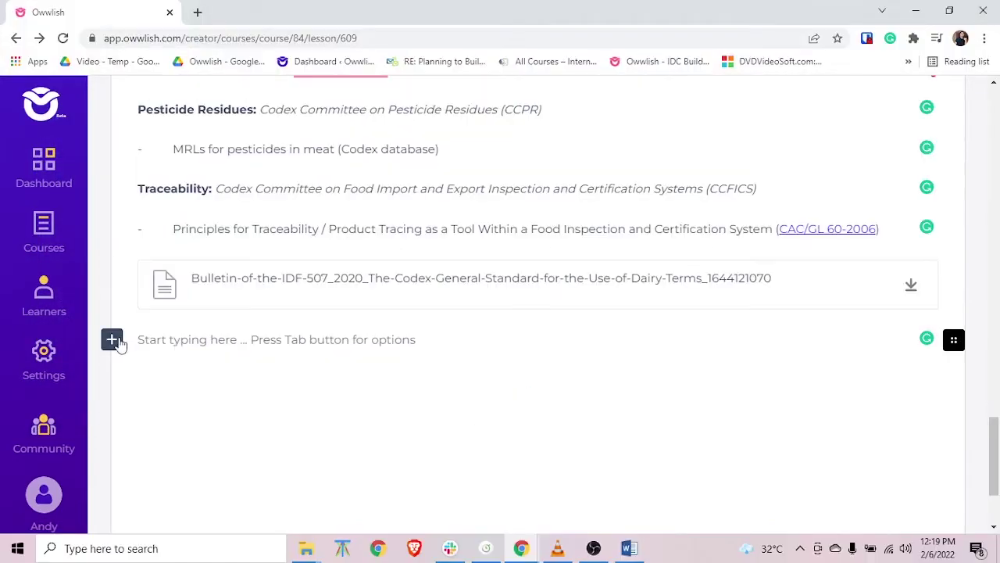
# Attach the Bulletin PDF as 'Course PDF _ Download', add a text block, and publish.
pyautogui.click(112, 339)
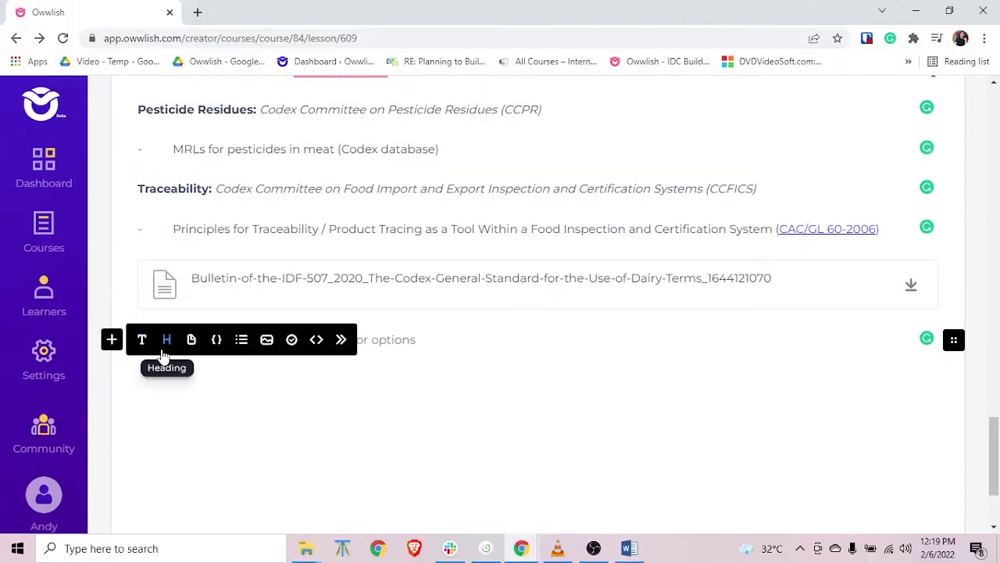
pyautogui.click(195, 345)
pyautogui.click(377, 312)
pyautogui.click(397, 405)
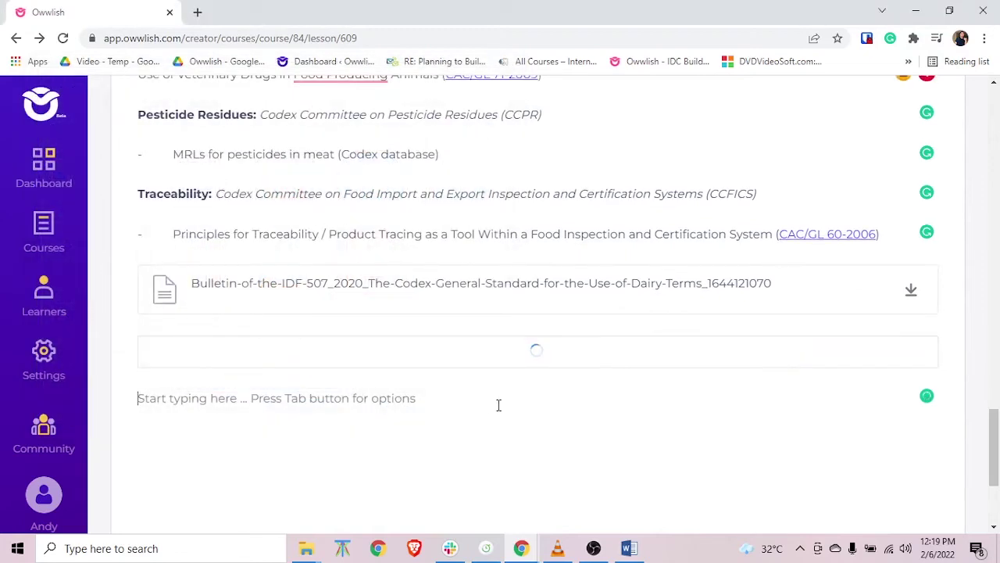
pyautogui.moveTo(768, 336); pyautogui.dragTo(196, 328)
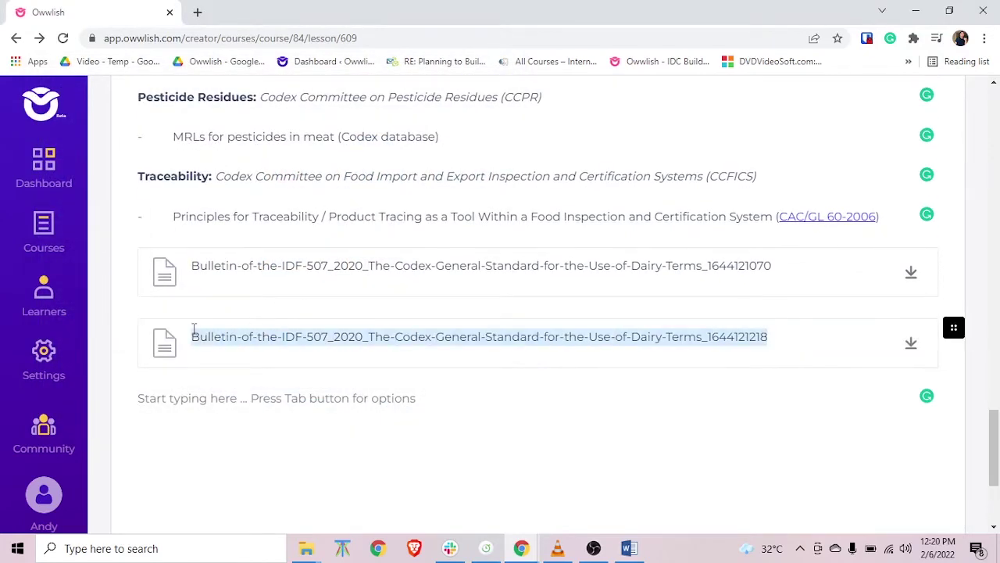
pyautogui.write('Course PDF _ Download Here')
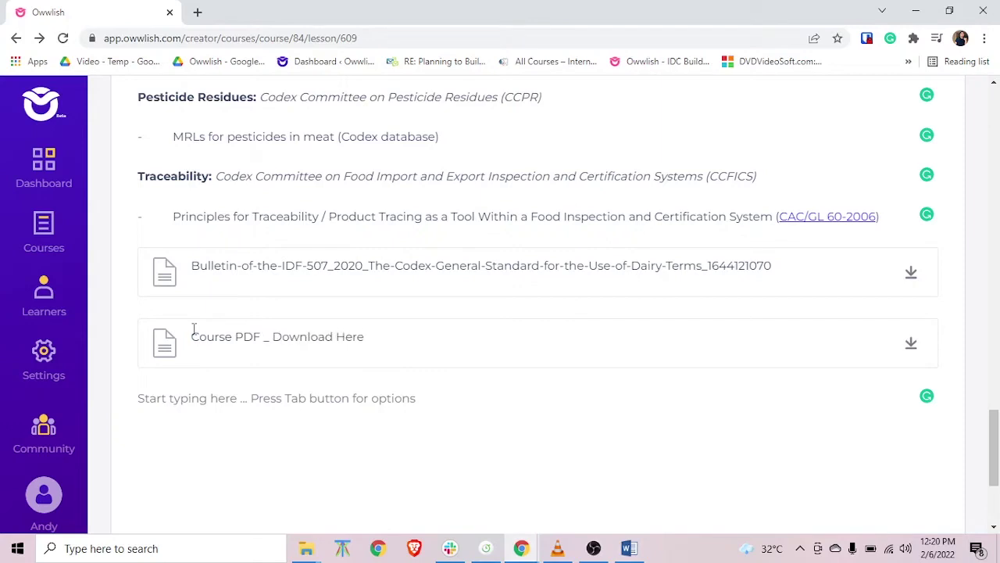
pyautogui.click(584, 436)
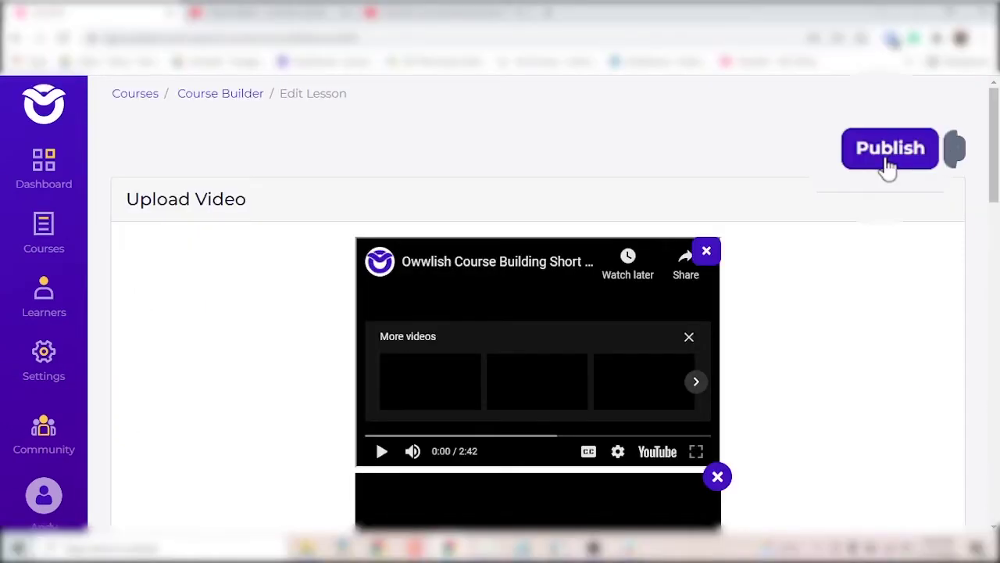
pyautogui.click(887, 156)
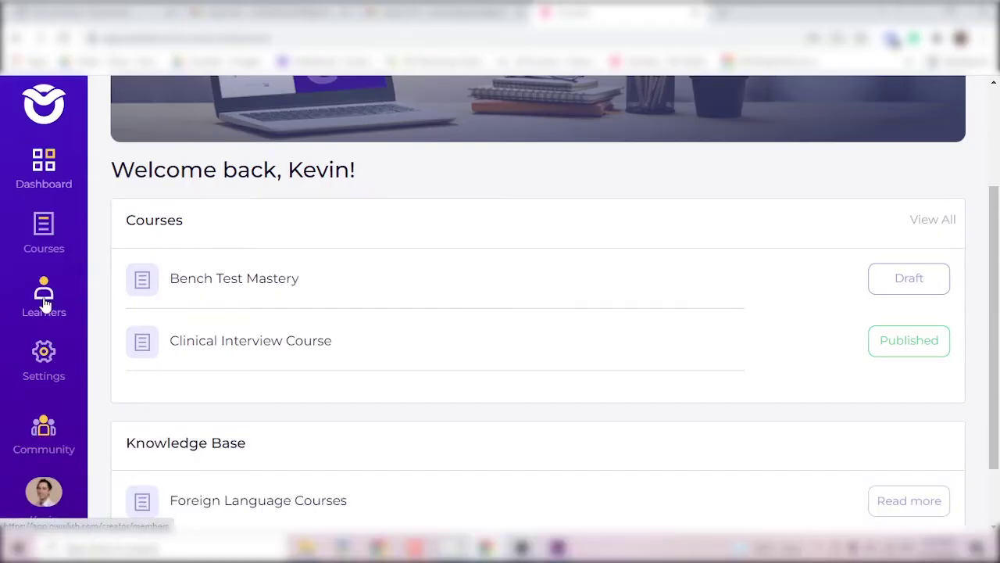
# Open Learners, select the first learner and view the Bulk Action options.
pyautogui.click(44, 303)
pyautogui.click(140, 251)
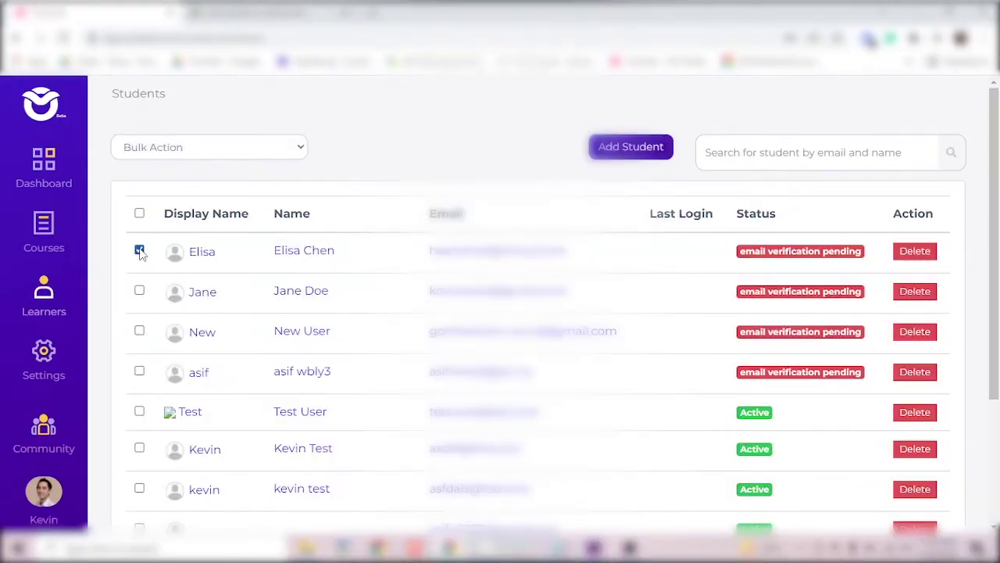
pyautogui.click(273, 148)
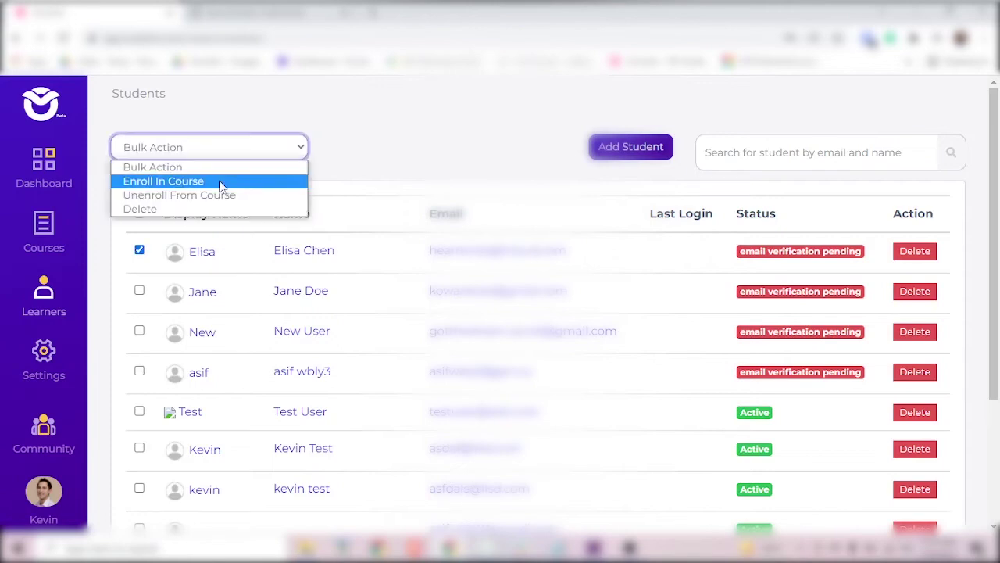
pyautogui.click(215, 210)
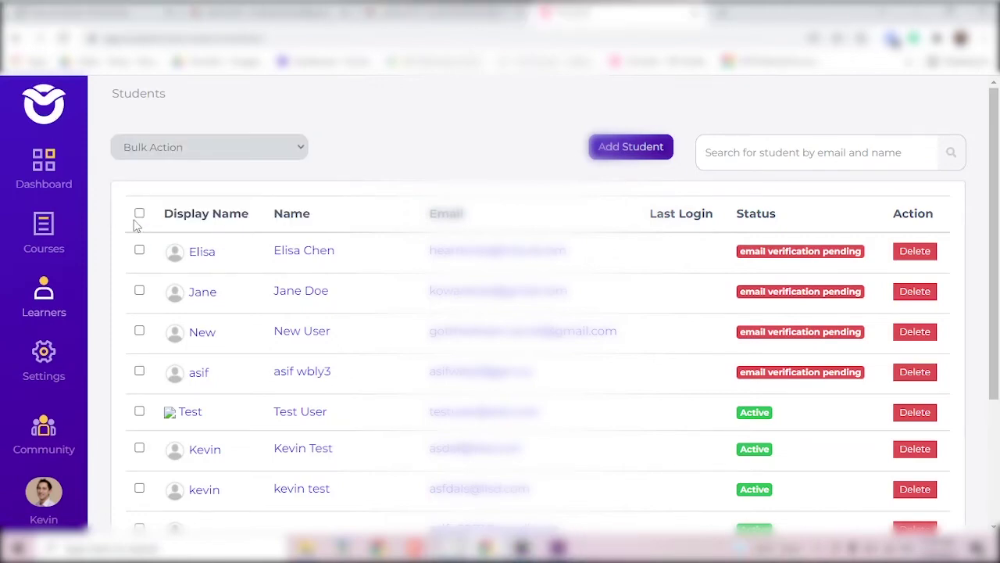
# Select all learners, view bulk actions, deselect them, and focus the student search box.
pyautogui.click(139, 214)
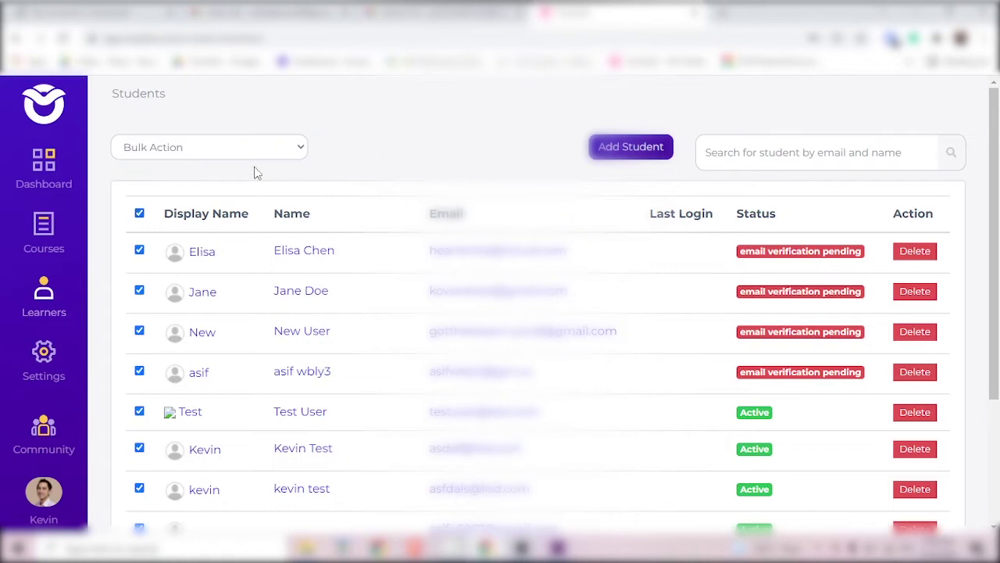
pyautogui.click(282, 146)
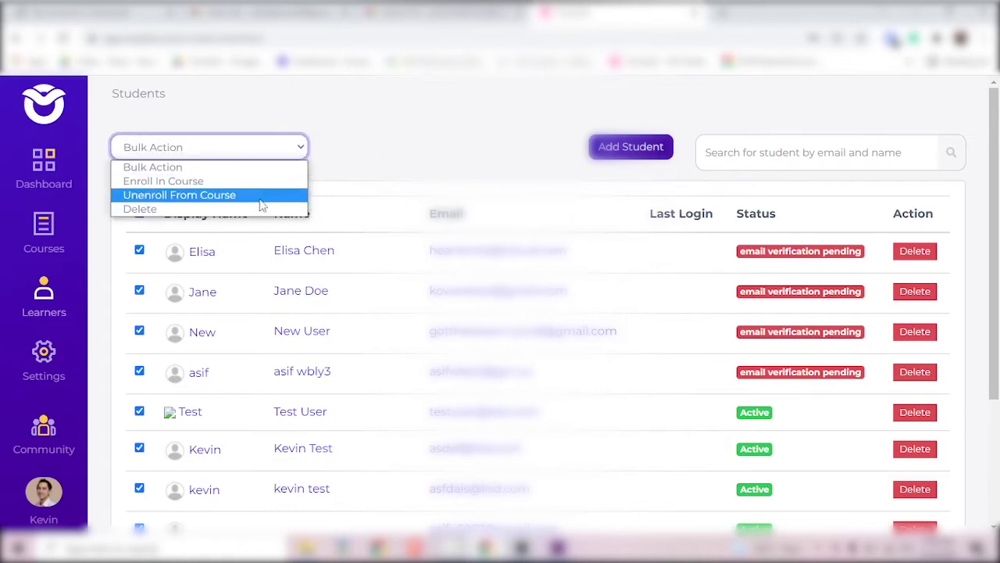
pyautogui.click(257, 211)
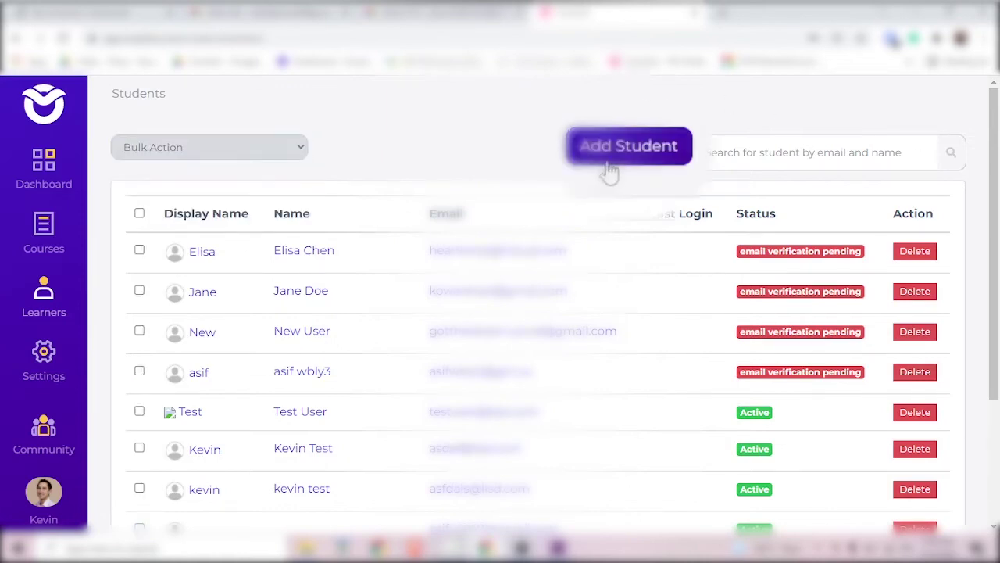
pyautogui.click(781, 156)
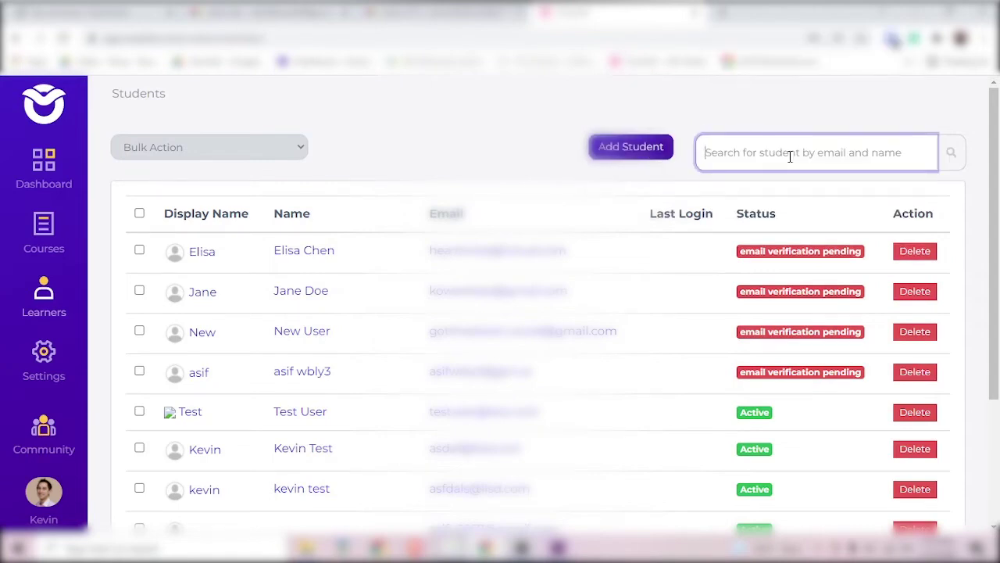
# Open a learner's profile and enter a new password in Reset Password.
pyautogui.scroll(-3, 551, 334)
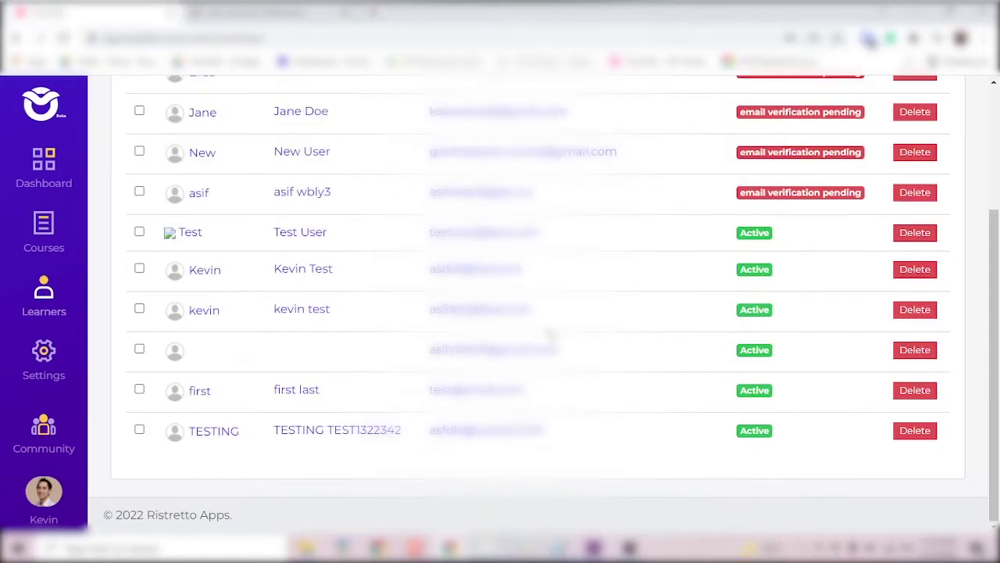
pyautogui.click(293, 311)
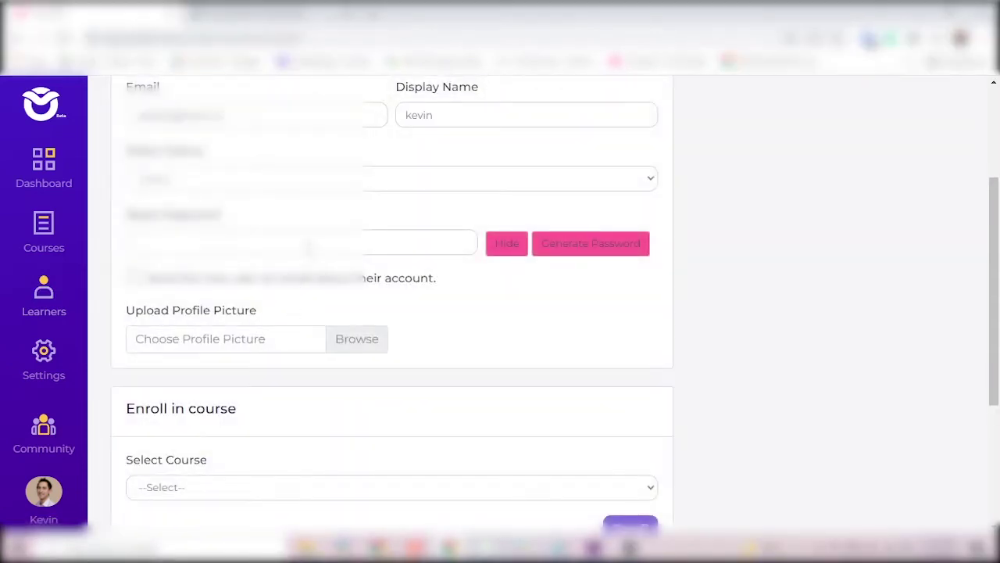
pyautogui.scroll(2, 309, 246)
pyautogui.scroll(-1, 310, 245)
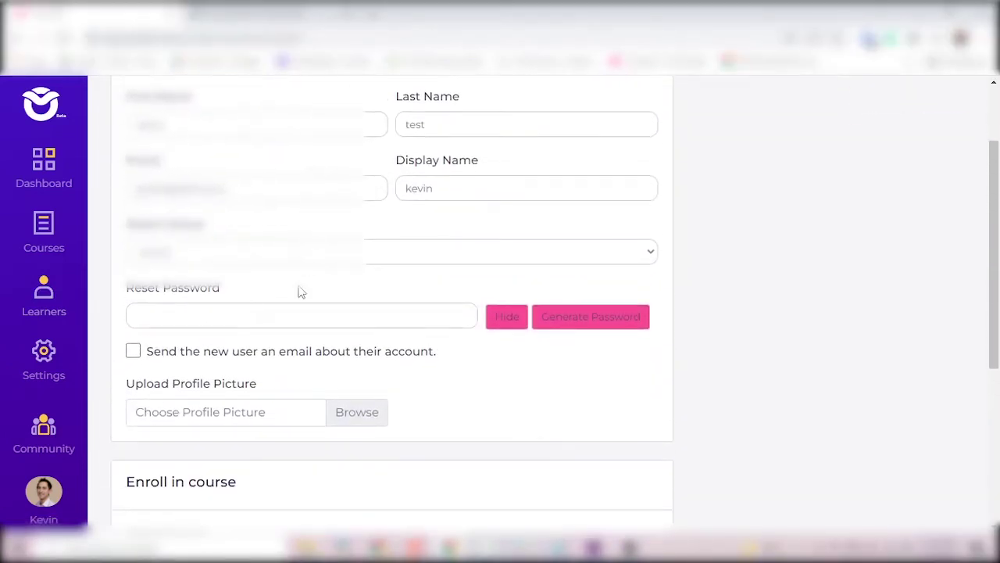
pyautogui.click(289, 317)
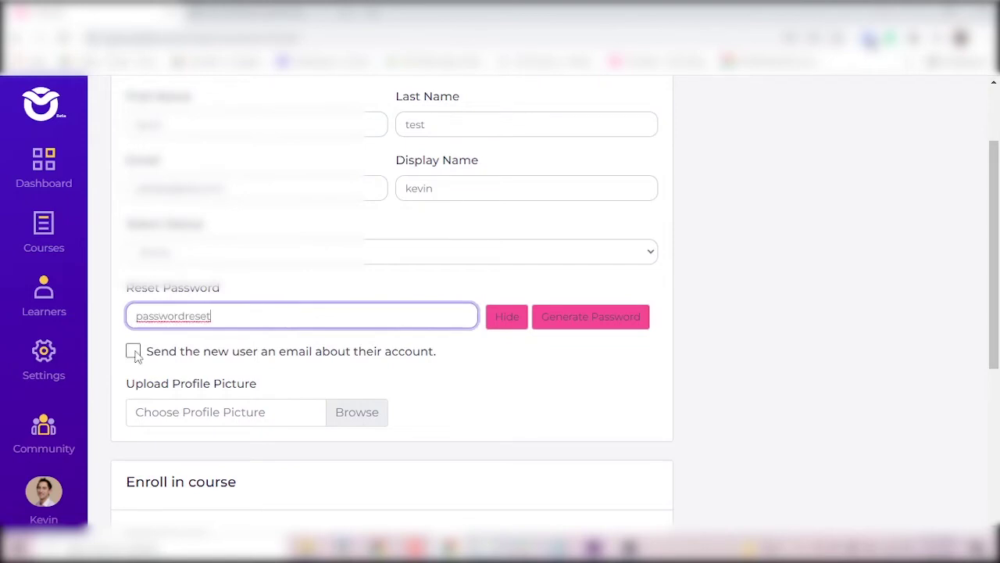
pyautogui.scroll(-4, 223, 272)
# Enroll the learner in USC Mastery, then unenroll them and confirm.
pyautogui.click(224, 268)
pyautogui.click(223, 299)
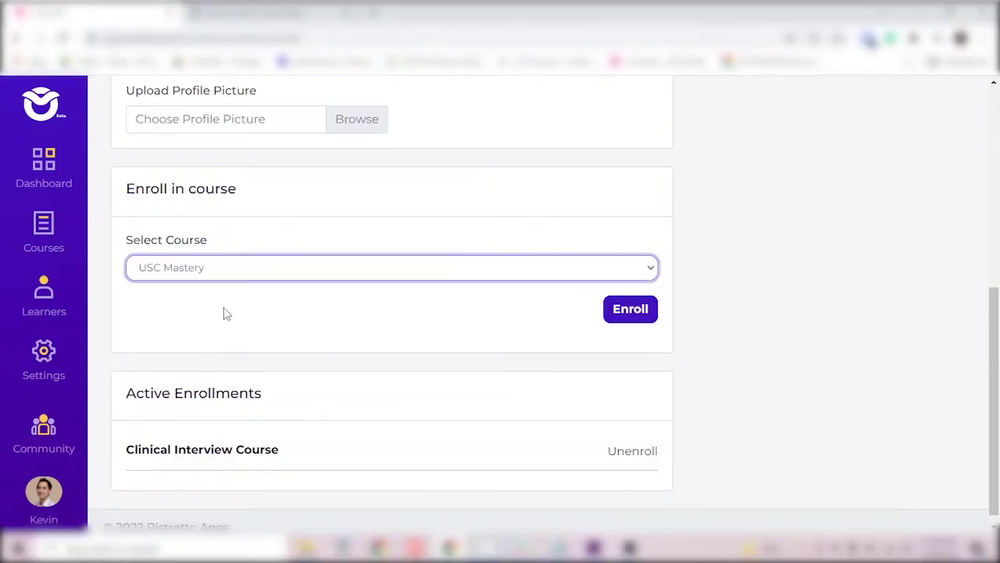
pyautogui.click(615, 315)
pyautogui.scroll(-1, 489, 339)
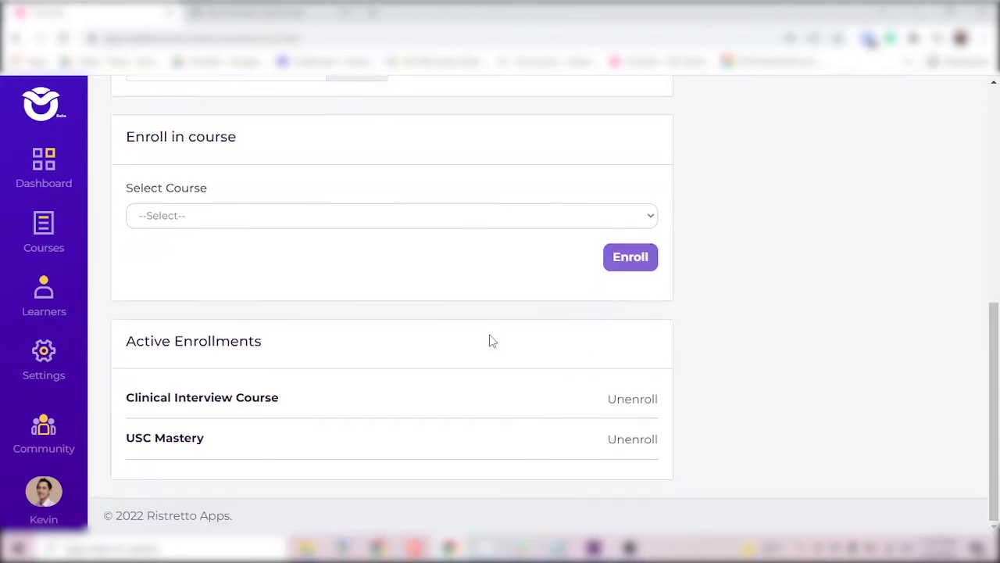
pyautogui.click(646, 443)
pyautogui.click(468, 388)
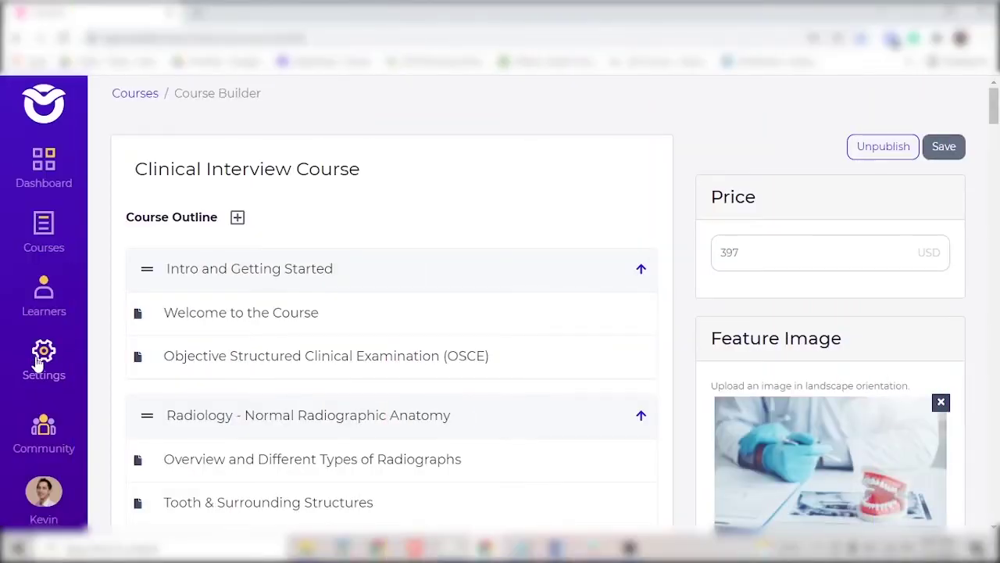
# Go to Settings > Platforms and scroll through the WordPress, Webflow, Squarespace and Weebly options.
pyautogui.click(37, 362)
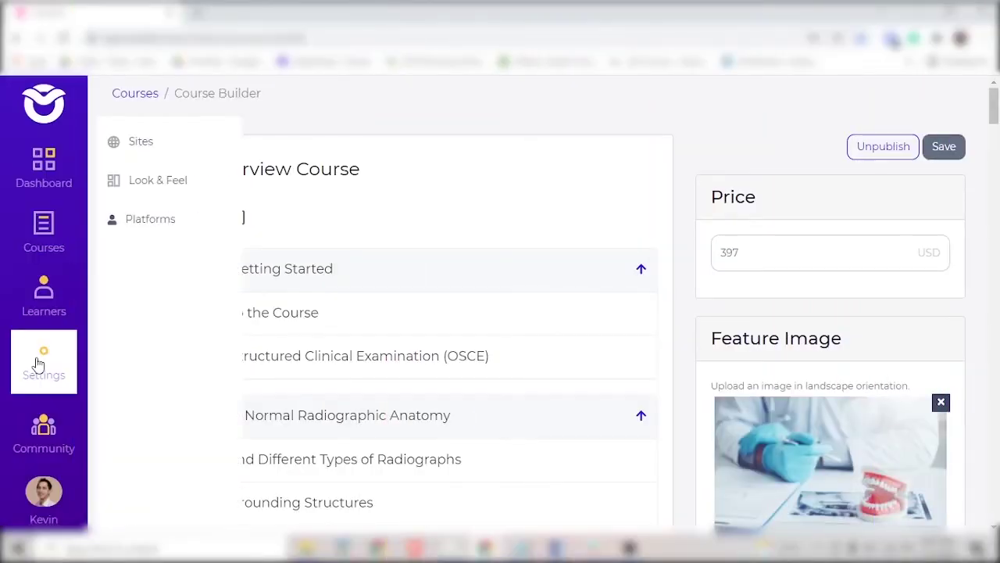
pyautogui.click(150, 220)
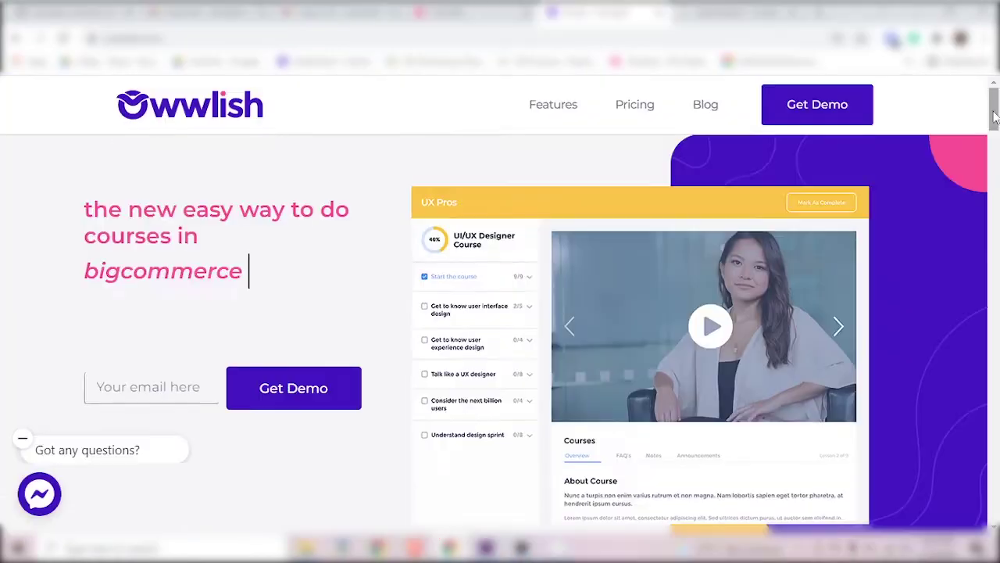
pyautogui.moveTo(995, 118); pyautogui.dragTo(991, 285)
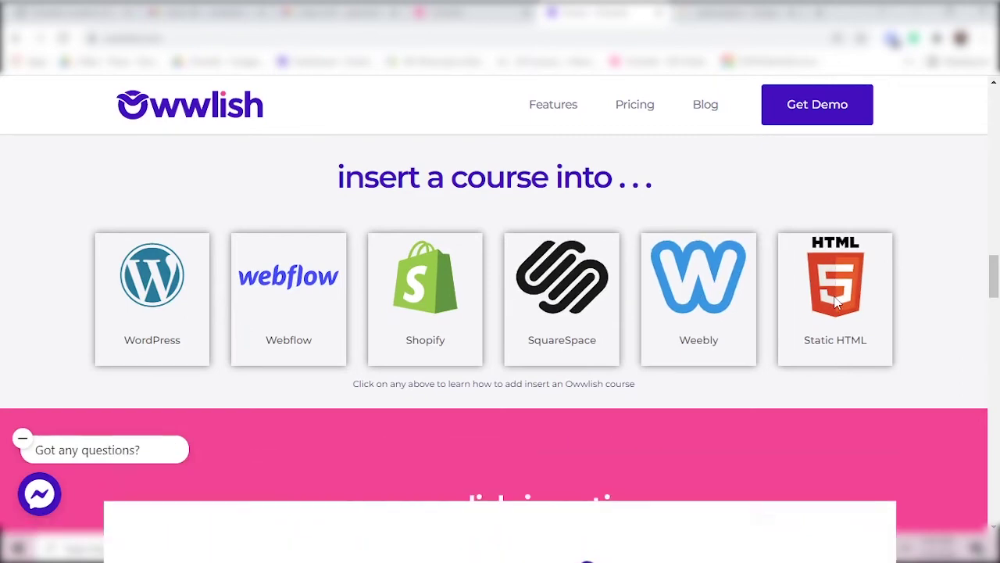
pyautogui.moveTo(993, 278); pyautogui.dragTo(990, 240)
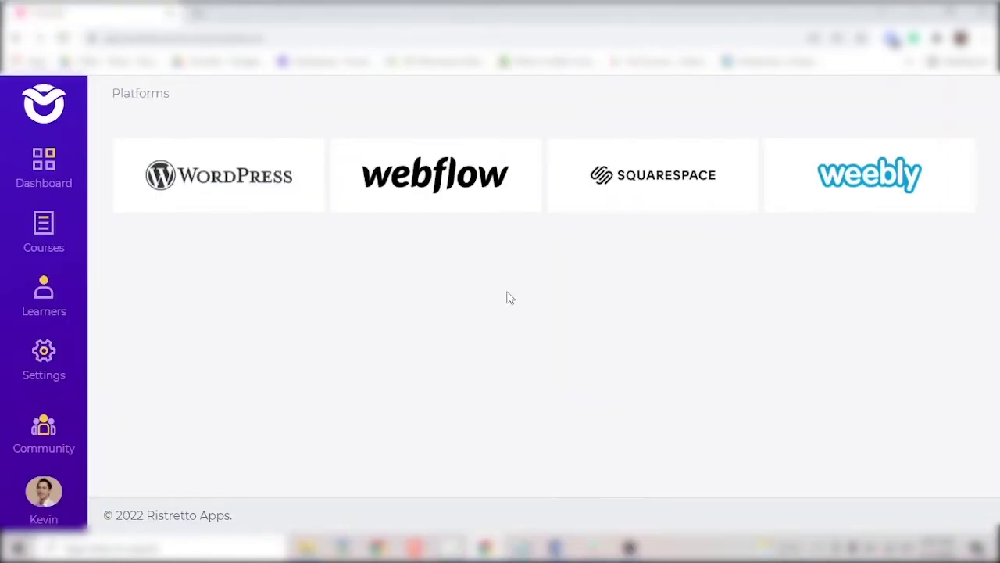
pyautogui.click(416, 200)
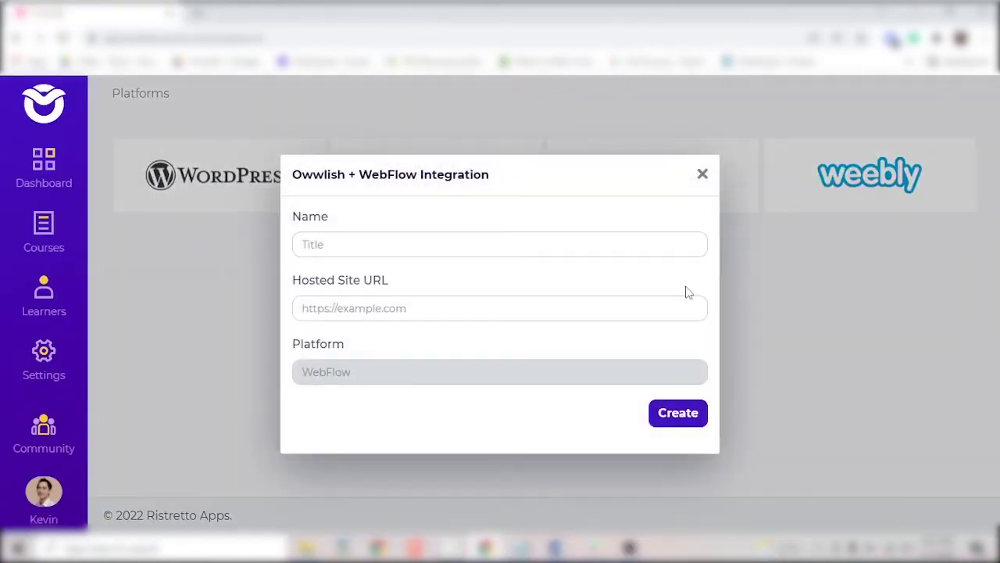
pyautogui.click(320, 244)
pyautogui.write('Clinical Intervie')
pyautogui.click(430, 309)
pyautogui.write('owwlish.webflow.io')
pyautogui.hotkey('ctrl', 'a')
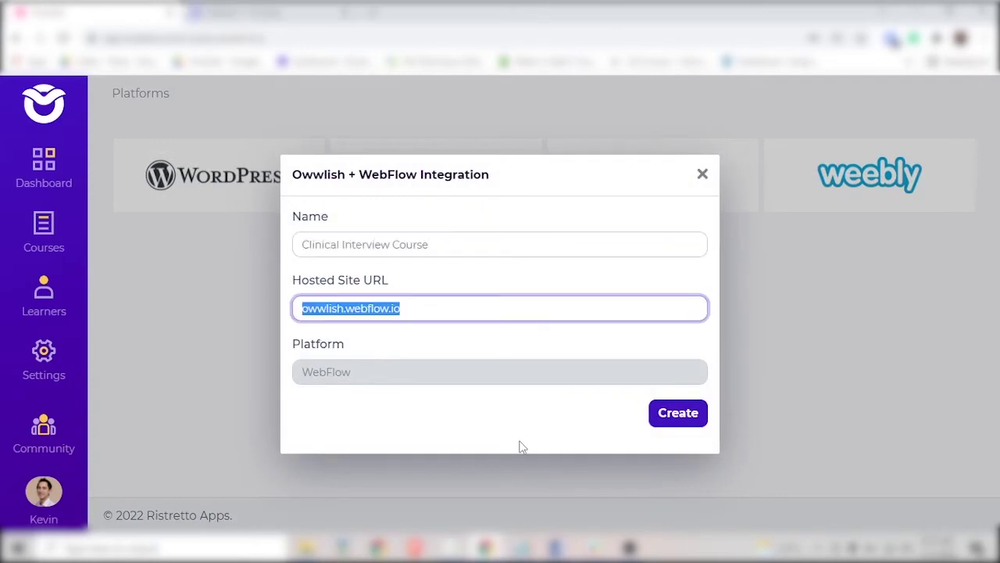
pyautogui.write('https://')
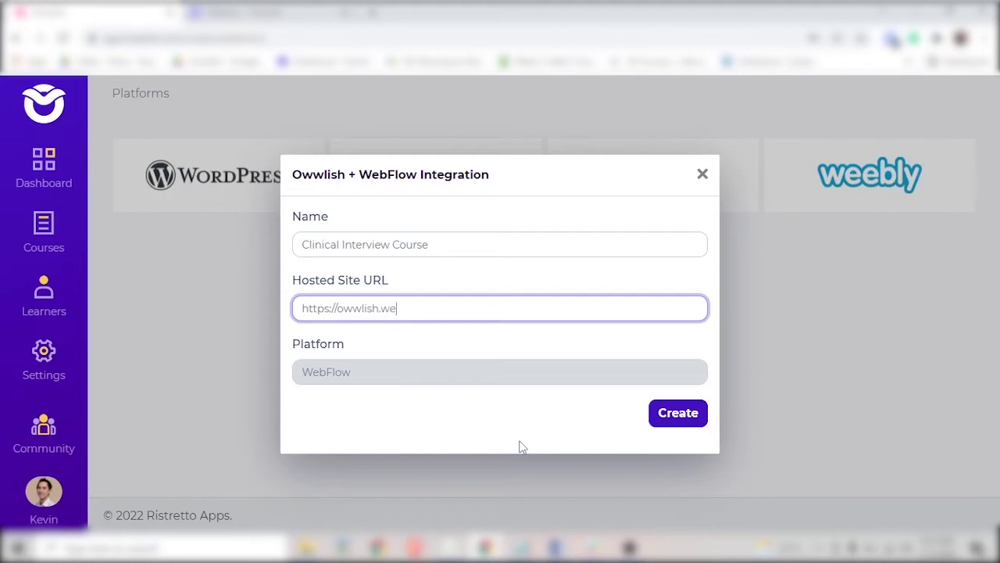
pyautogui.click(665, 416)
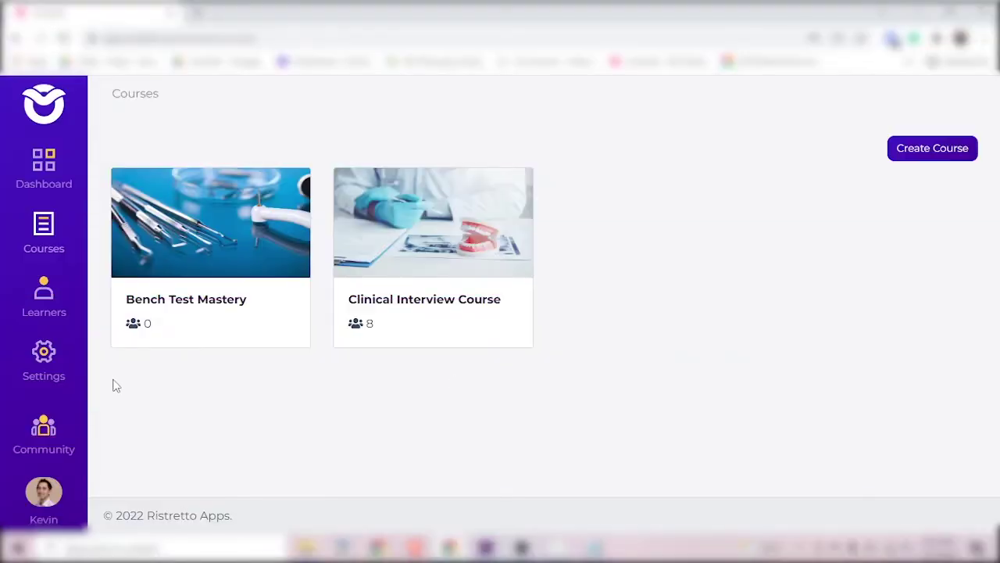
# In Look & Feel, set the logo to Copy of Owwlish YT Video 3.jpg.
pyautogui.click(42, 372)
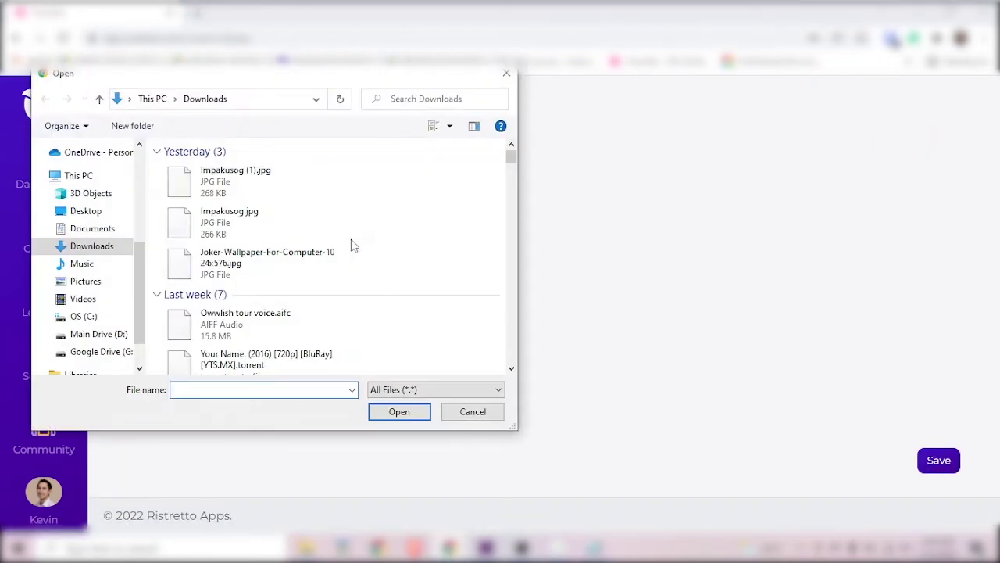
pyautogui.scroll(-3, 384, 238)
pyautogui.scroll(-5, 384, 237)
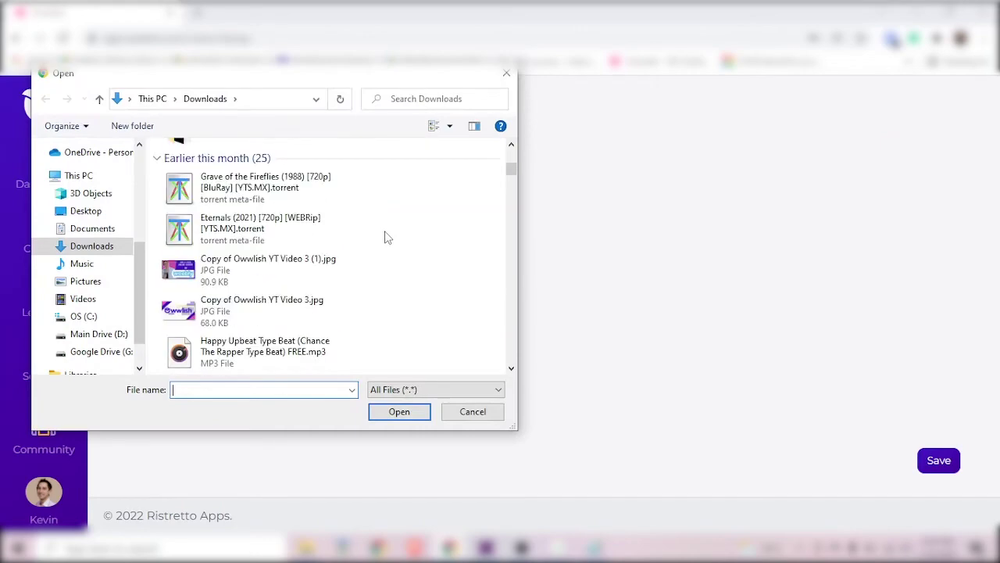
pyautogui.click(252, 311)
pyautogui.click(392, 412)
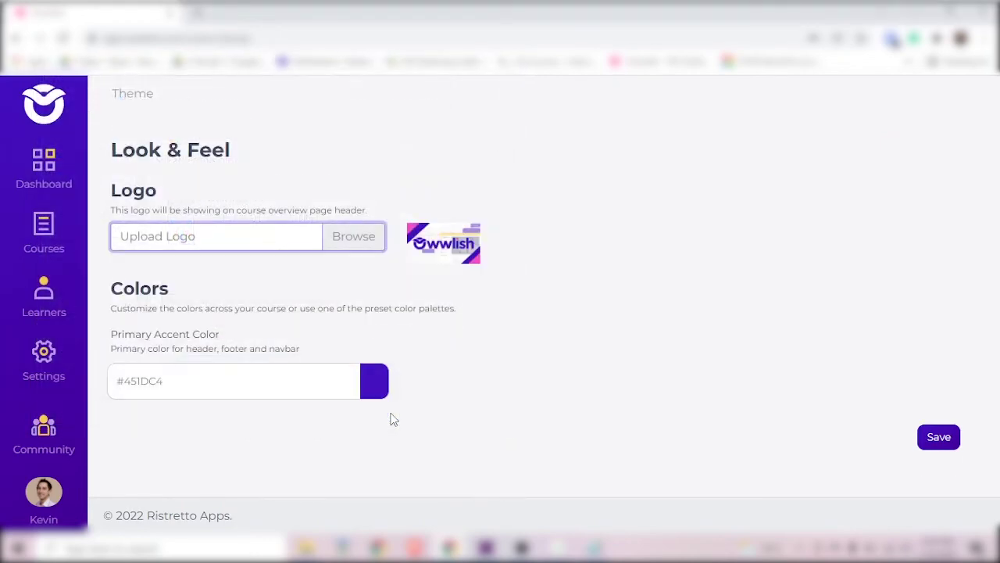
# Set the primary accent colour to pink #F75DF3.
pyautogui.click(374, 383)
pyautogui.scroll(-2, 385, 385)
pyautogui.moveTo(311, 475); pyautogui.dragTo(334, 476)
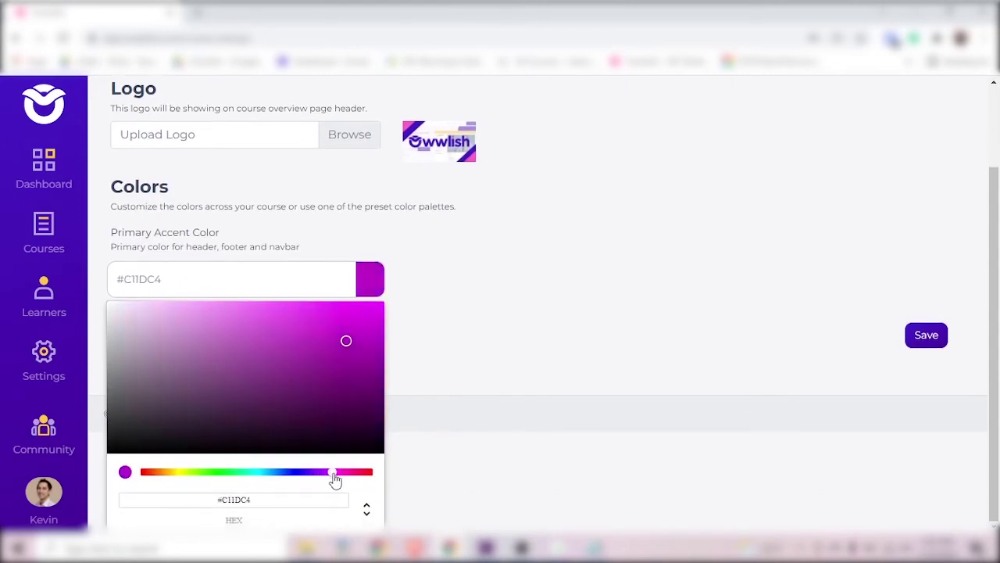
pyautogui.click(278, 322)
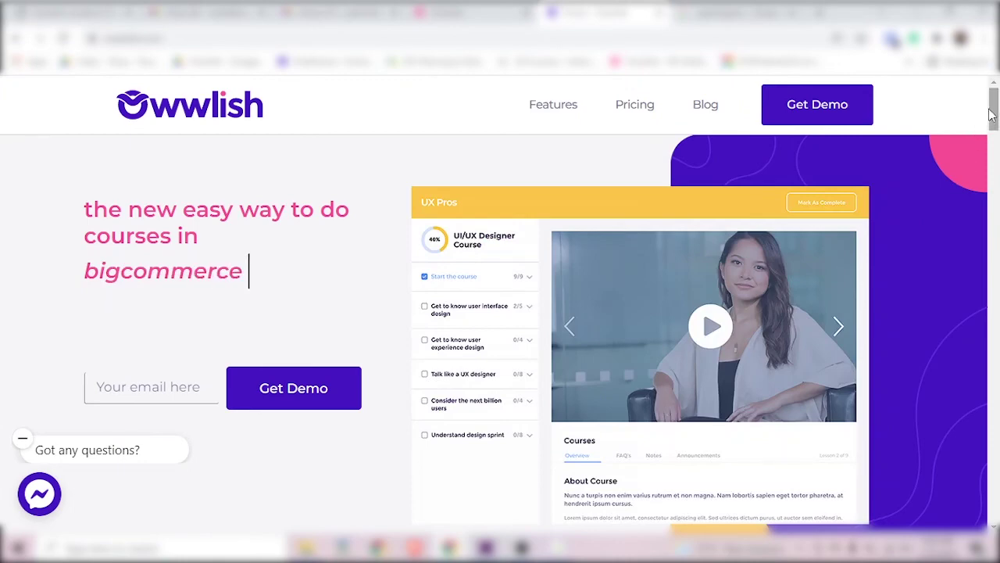
# Scroll the owwlish.com homepage to the section listing WordPress, Webflow, Shopify, SquareSpace, Weebly and Static HTML.
pyautogui.moveTo(993, 115); pyautogui.dragTo(991, 286)
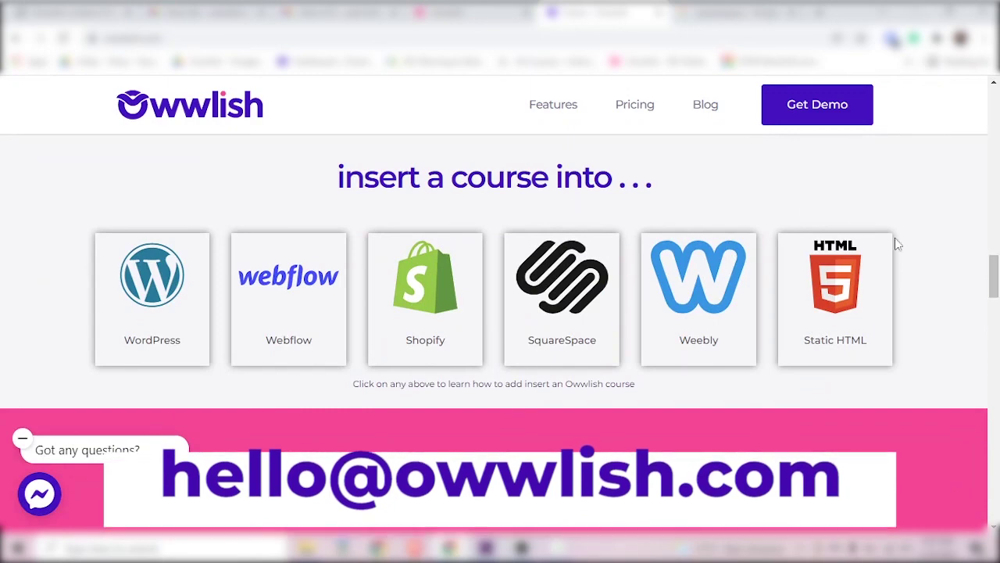